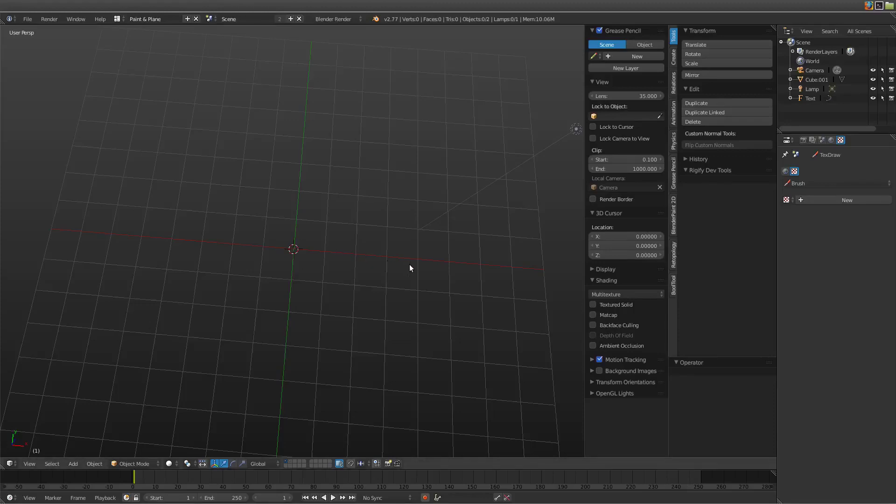
- Add an icosphere with 1 subdivision at the 3D cursor and switch it into Edit Mode
{"action": "middle_click_drag", "start_coordinate": [409, 264], "coordinate": [380, 236]}
{"action": "key", "text": "shift+a"}
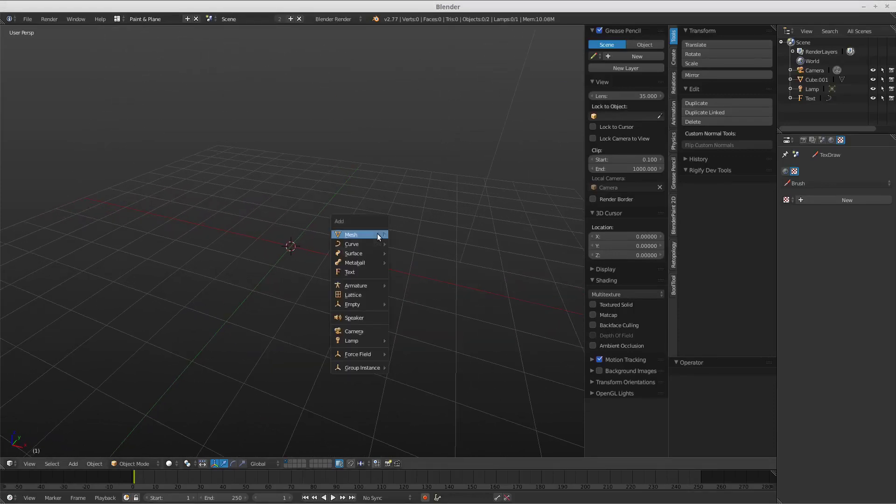
{"action": "mouse_move", "coordinate": [380, 235]}
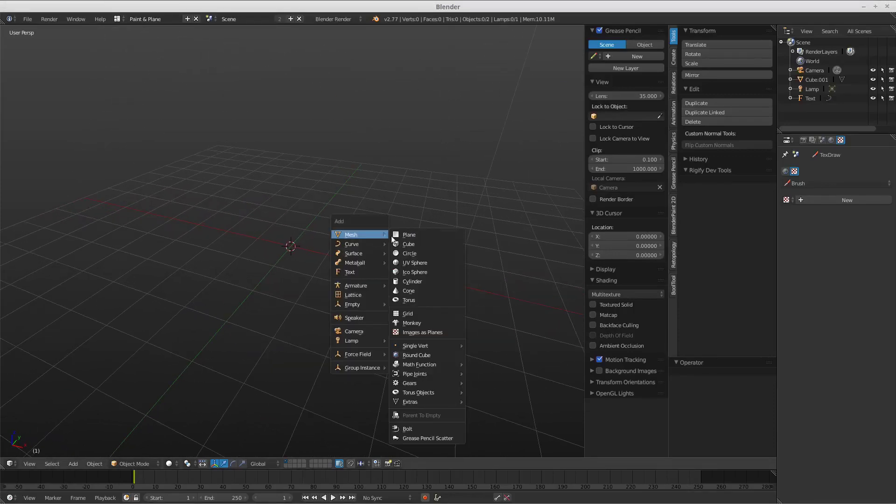
{"action": "left_click", "coordinate": [415, 270]}
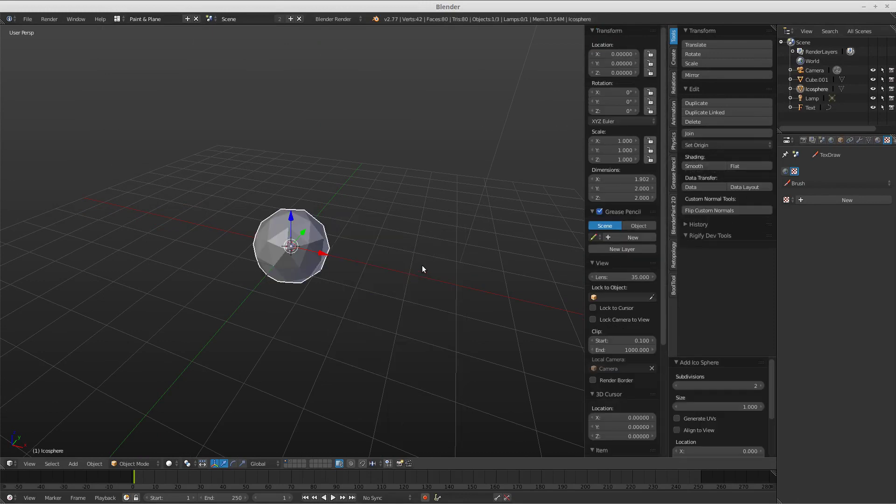
{"action": "left_click", "coordinate": [679, 386]}
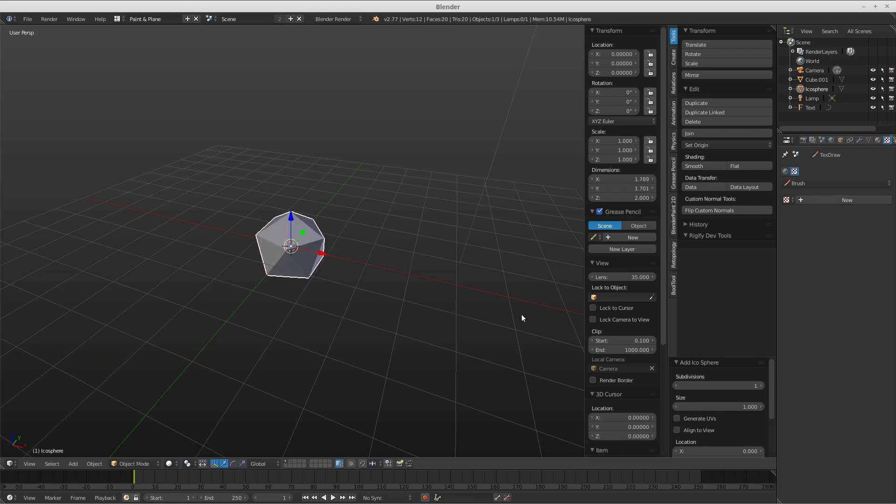
{"action": "middle_click_drag", "start_coordinate": [432, 291], "coordinate": [404, 278]}
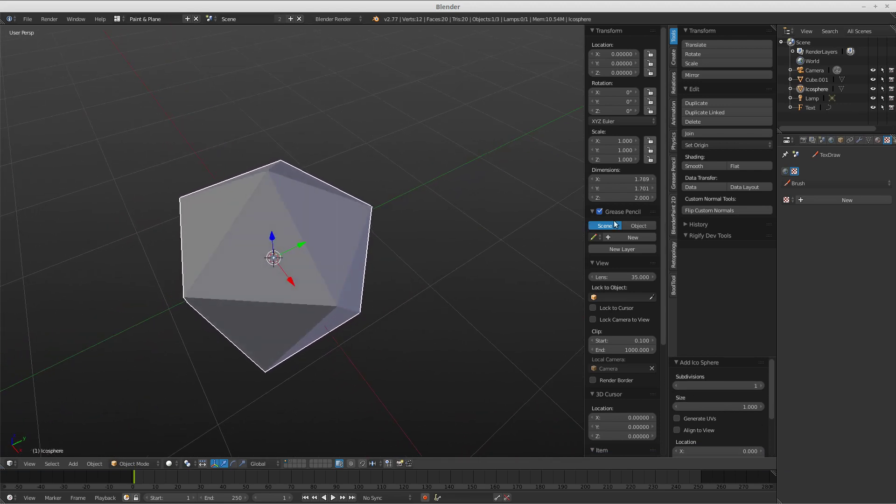
{"action": "key", "text": "Tab"}
- Unwrap the icosphere in Edit Mode with Smart UV Project
{"action": "left_click", "coordinate": [575, 190]}
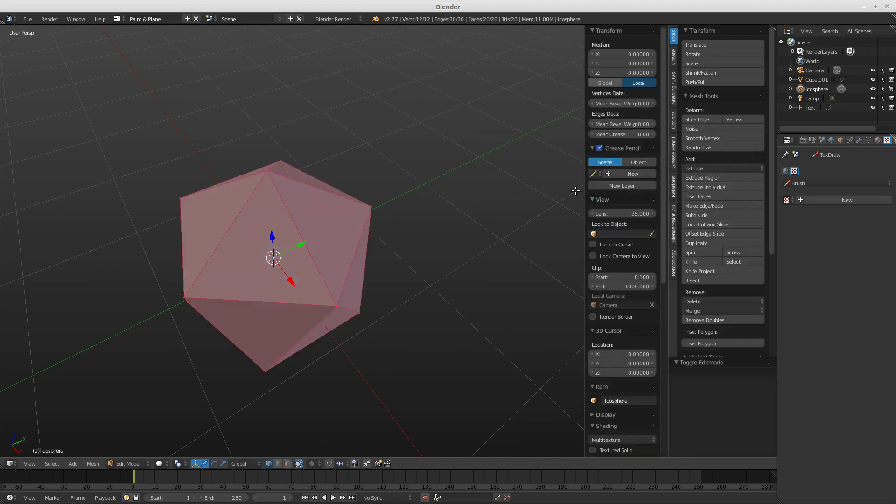
{"action": "key", "text": "u"}
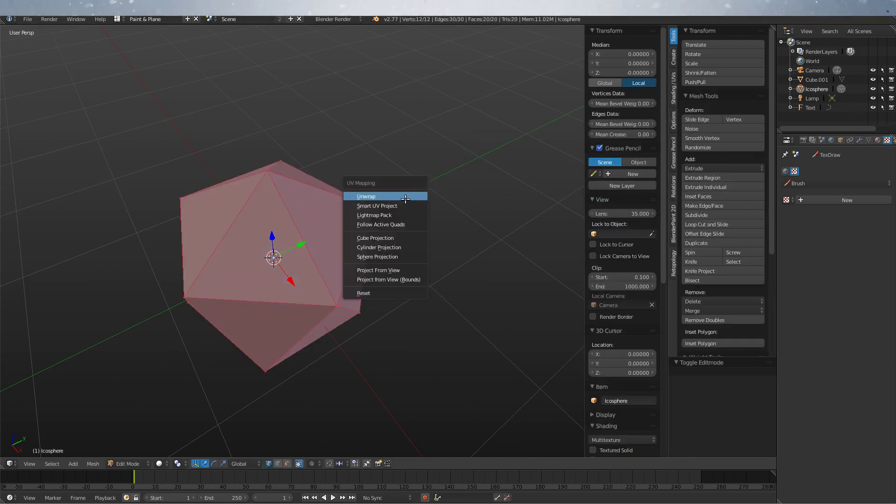
{"action": "left_click", "coordinate": [430, 203]}
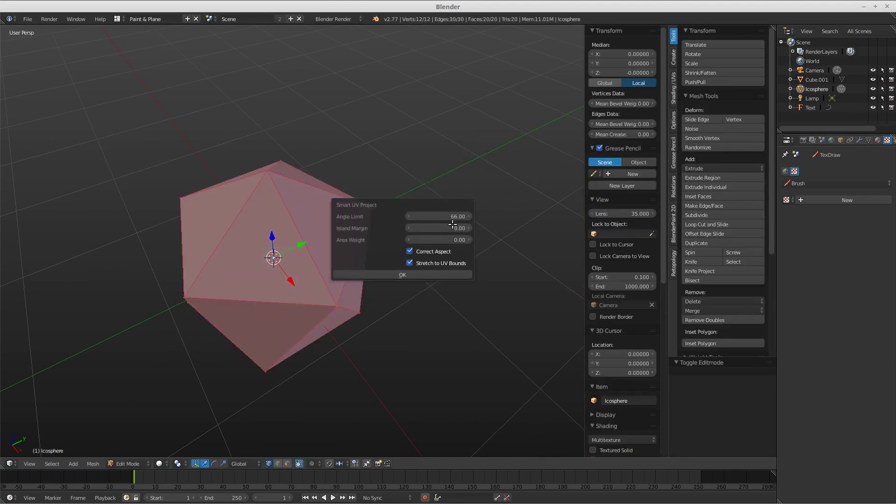
{"action": "left_click", "coordinate": [450, 275]}
- Replace the Outliner with the UV/Image Editor and switch the icosphere into Texture Paint mode
{"action": "left_click", "coordinate": [787, 31]}
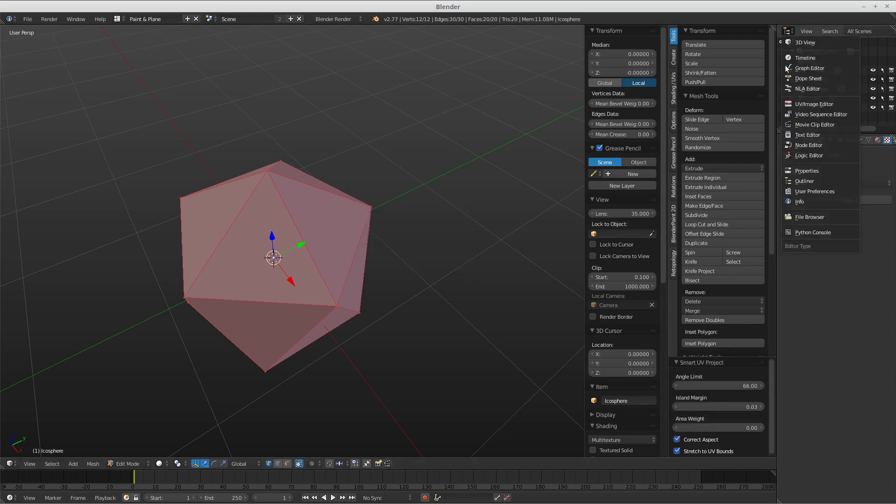
{"action": "left_click", "coordinate": [812, 109]}
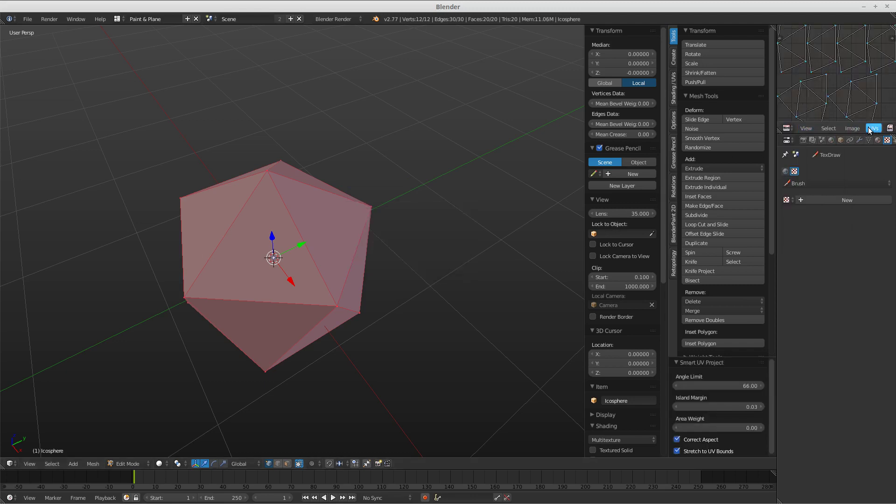
{"action": "key", "text": "Tab"}
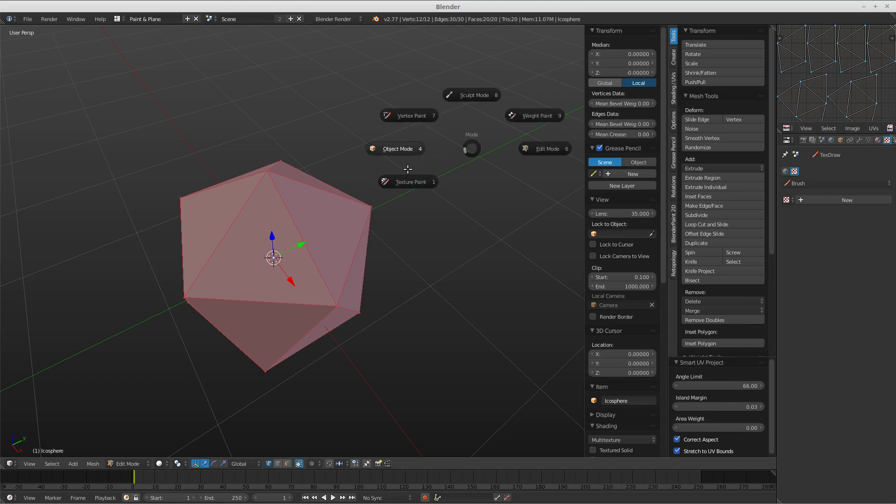
{"action": "left_click", "coordinate": [446, 174]}
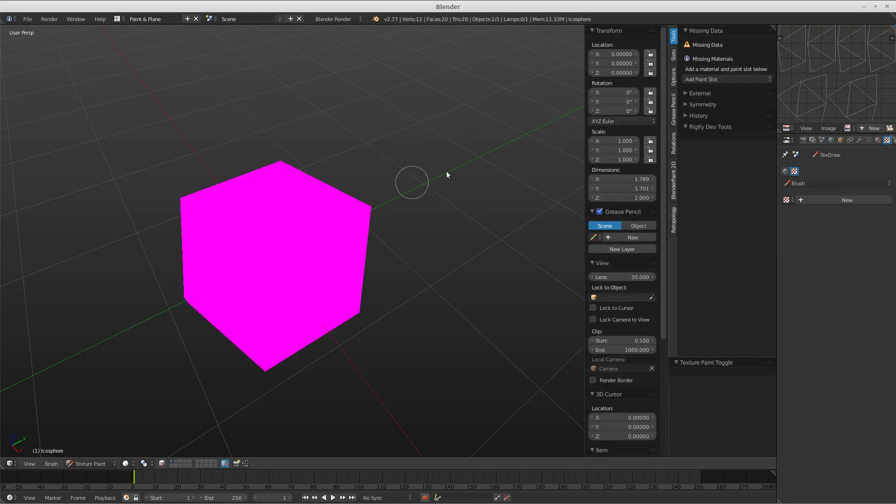
- Add a black 1024×1024 Diffuse Color paint slot to the icosphere
{"action": "left_click", "coordinate": [712, 80]}
{"action": "left_click", "coordinate": [715, 89]}
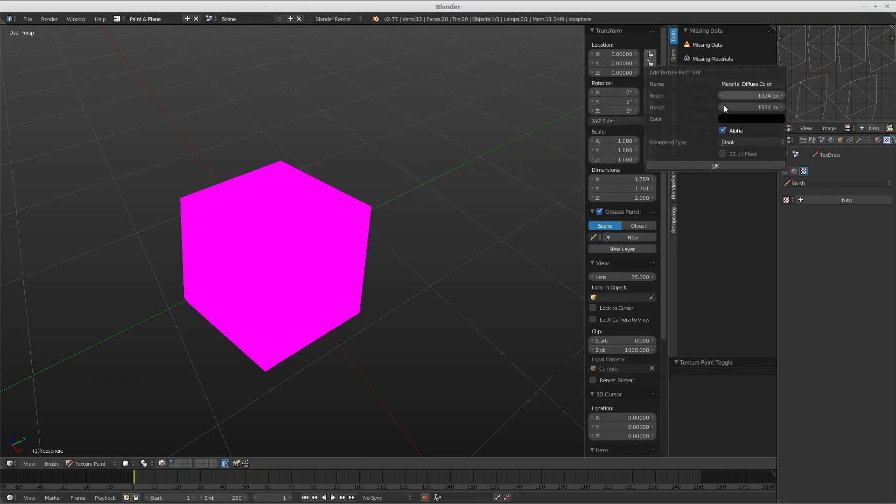
{"action": "left_click", "coordinate": [728, 165]}
{"action": "mouse_move", "coordinate": [368, 176]}
{"action": "middle_mouse_down"}
{"action": "mouse_move", "coordinate": [328, 144]}
{"action": "mouse_move", "coordinate": [382, 180]}
{"action": "middle_mouse_up"}
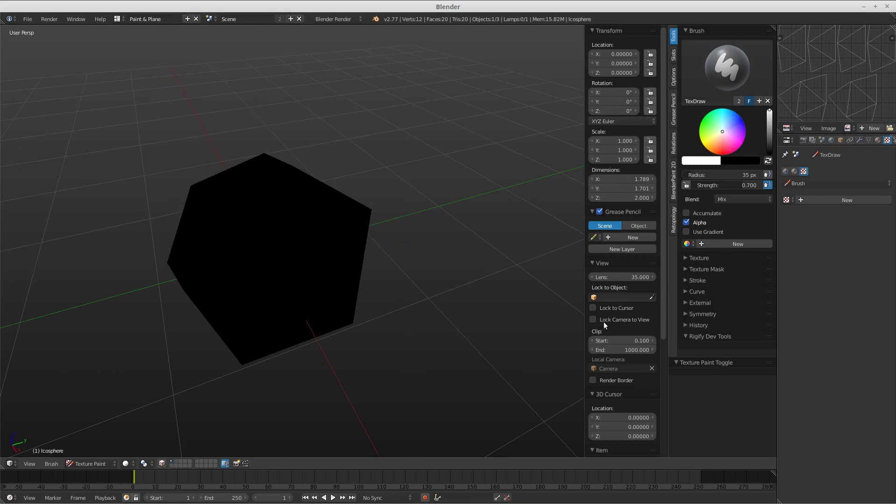
- Expand the brush Curve panel and try the round, root, sharp, linear and constant falloff presets, ending on smooth
{"action": "left_click", "coordinate": [684, 280]}
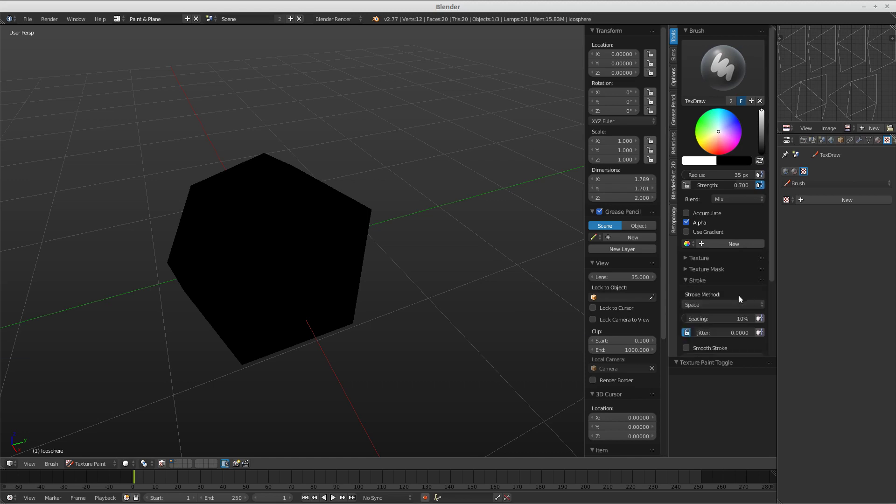
{"action": "scroll", "coordinate": [742, 287], "scroll_direction": "down", "scroll_amount": 5}
{"action": "left_click", "coordinate": [688, 187]}
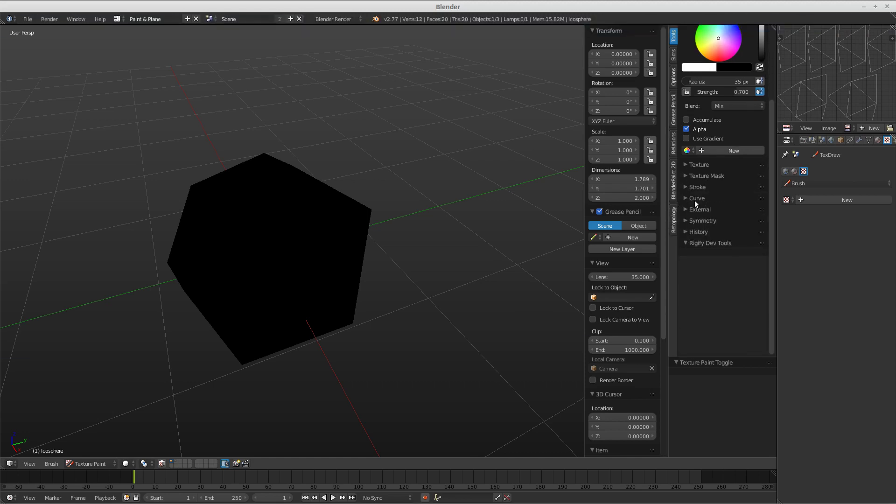
{"action": "left_click", "coordinate": [695, 198]}
{"action": "scroll", "coordinate": [722, 277], "scroll_direction": "up", "scroll_amount": 1}
{"action": "middle_click_drag", "start_coordinate": [706, 283], "coordinate": [705, 279]}
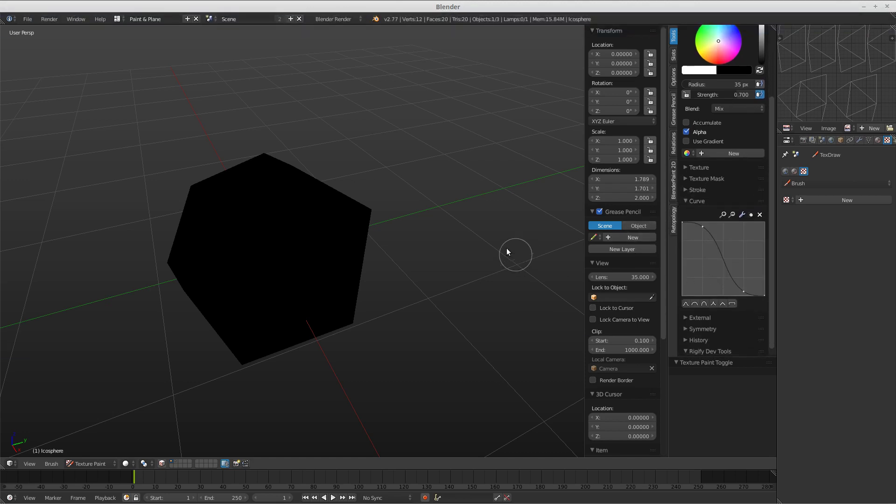
{"action": "left_click", "coordinate": [693, 301]}
{"action": "left_click", "coordinate": [703, 303]}
{"action": "left_click", "coordinate": [712, 303]}
{"action": "left_click", "coordinate": [723, 303]}
{"action": "left_click", "coordinate": [735, 302]}
{"action": "left_click", "coordinate": [719, 303]}
{"action": "left_click", "coordinate": [711, 302]}
{"action": "left_click", "coordinate": [686, 304]}
- Lower the falloff curve's left end to Y 0.4375, flatten its middle, and paint a soft white blotch
{"action": "left_click_drag", "start_coordinate": [681, 226], "coordinate": [681, 263]}
{"action": "left_click_drag", "start_coordinate": [703, 228], "coordinate": [718, 264]}
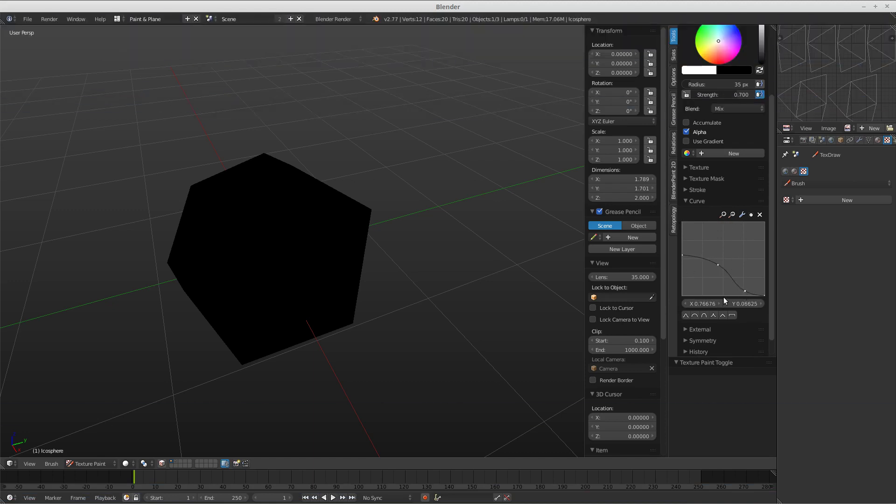
{"action": "mouse_move", "coordinate": [430, 253]}
{"action": "left_mouse_down"}
{"action": "mouse_move", "coordinate": [259, 259]}
{"action": "mouse_move", "coordinate": [296, 212]}
{"action": "mouse_move", "coordinate": [317, 247]}
{"action": "mouse_move", "coordinate": [282, 226]}
{"action": "mouse_move", "coordinate": [273, 246]}
{"action": "mouse_move", "coordinate": [258, 225]}
{"action": "left_mouse_up"}
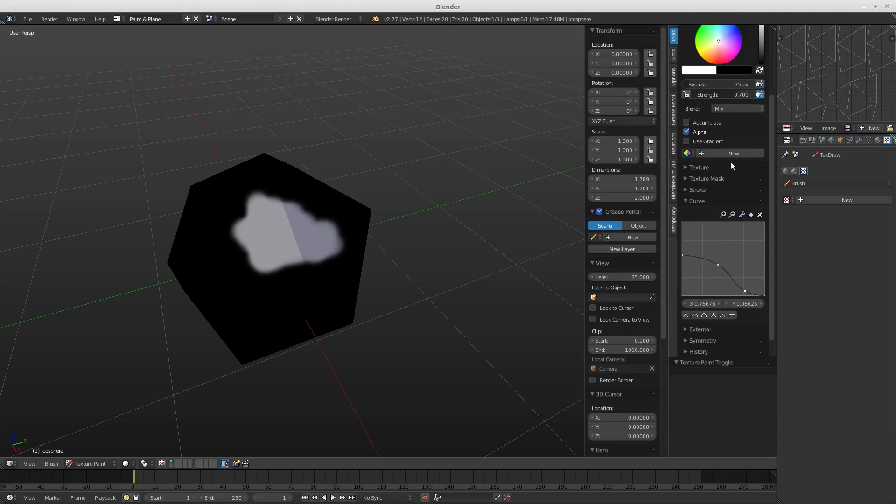
{"action": "scroll", "coordinate": [730, 162], "scroll_direction": "up", "scroll_amount": 5}
{"action": "left_click", "coordinate": [718, 66]}
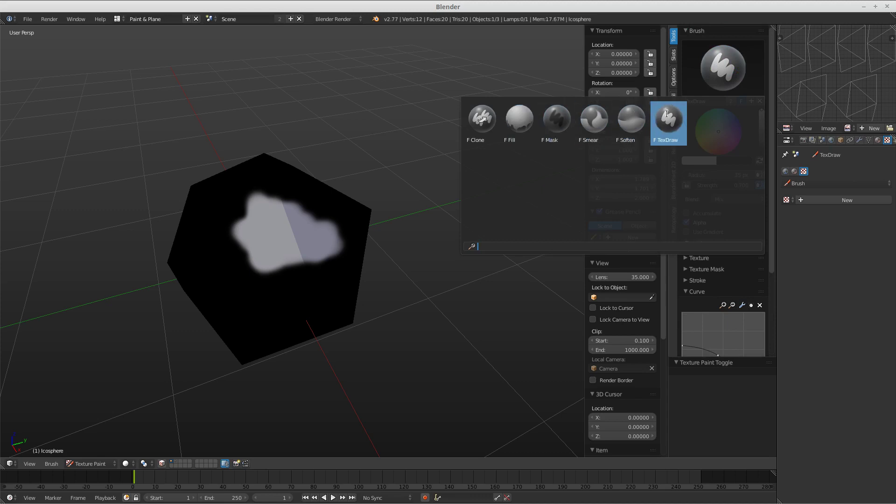
- Make the brush a single-user copy TexDraw.001 and select it
{"action": "left_click", "coordinate": [730, 101]}
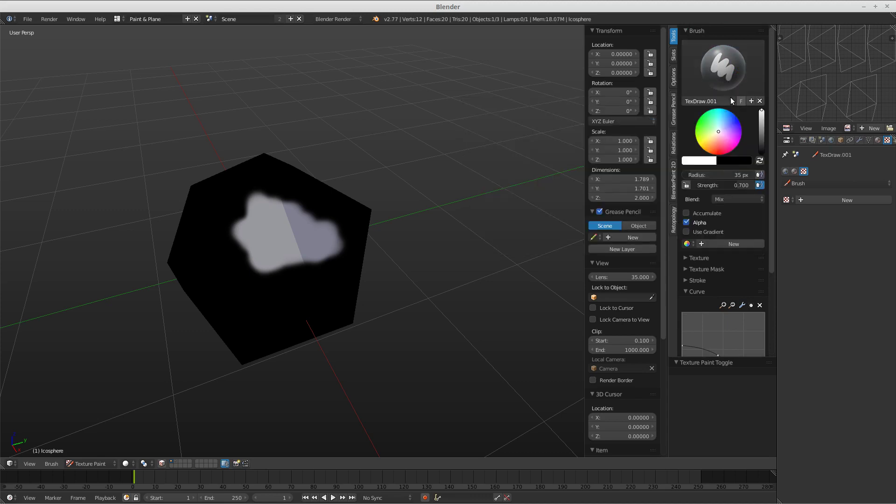
{"action": "left_click", "coordinate": [760, 101]}
{"action": "left_click", "coordinate": [725, 84]}
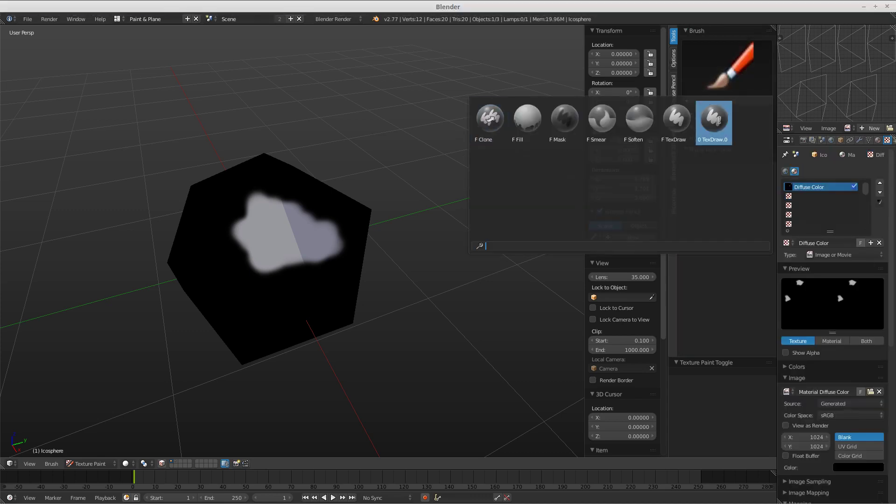
{"action": "left_click", "coordinate": [726, 122]}
- Cycle through the smooth, round, root, sharp, linear and constant falloff presets, returning to smooth
{"action": "scroll", "coordinate": [729, 277], "scroll_direction": "down", "scroll_amount": 5}
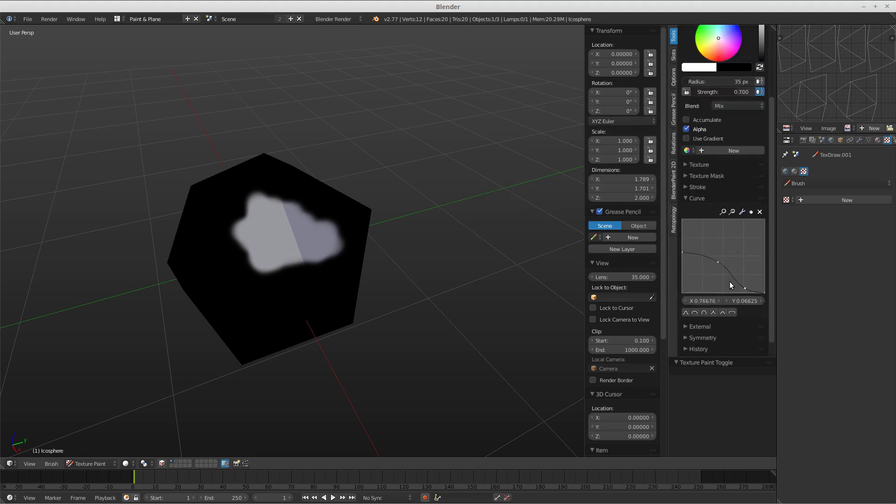
{"action": "left_click", "coordinate": [704, 313]}
{"action": "left_click", "coordinate": [688, 302]}
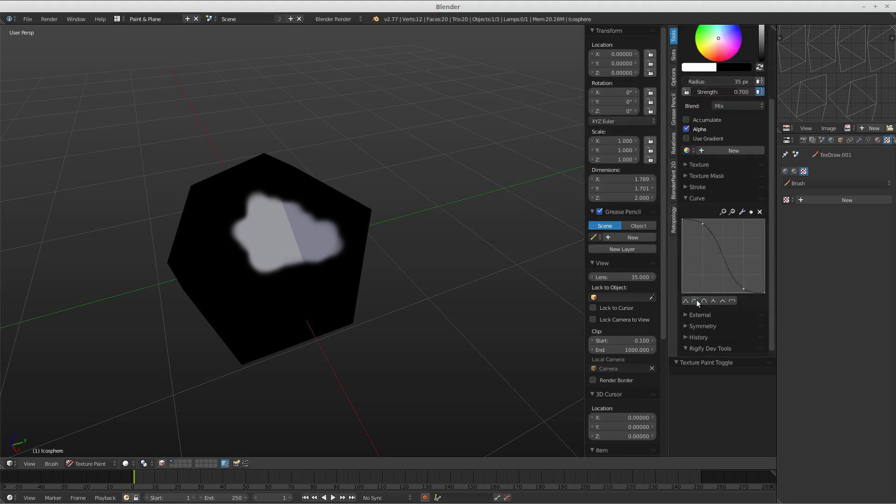
{"action": "left_click", "coordinate": [696, 301]}
{"action": "left_click", "coordinate": [704, 302]}
{"action": "left_click", "coordinate": [713, 301]}
{"action": "left_click", "coordinate": [722, 301]}
{"action": "left_click", "coordinate": [731, 300]}
{"action": "left_click", "coordinate": [690, 300]}
- Lower the falloff curve's start and drag its peak to X 0.47346, Y 0.365
{"action": "left_click_drag", "start_coordinate": [684, 219], "coordinate": [682, 268]}
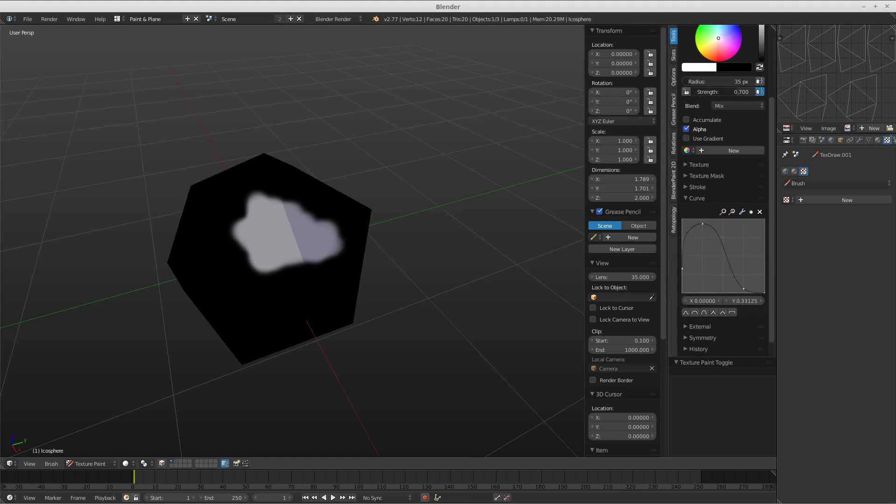
{"action": "left_click_drag", "start_coordinate": [702, 224], "coordinate": [719, 266]}
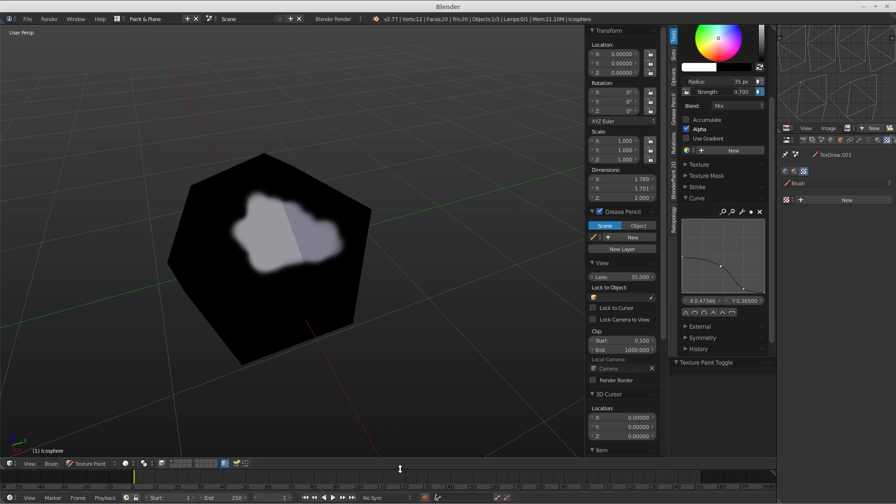
{"action": "left_click_drag", "start_coordinate": [400, 470], "coordinate": [409, 313]}
- Turn the timeline into a Compositing node editor with Use Nodes enabled and move the Viewer node right
{"action": "left_click", "coordinate": [9, 497]}
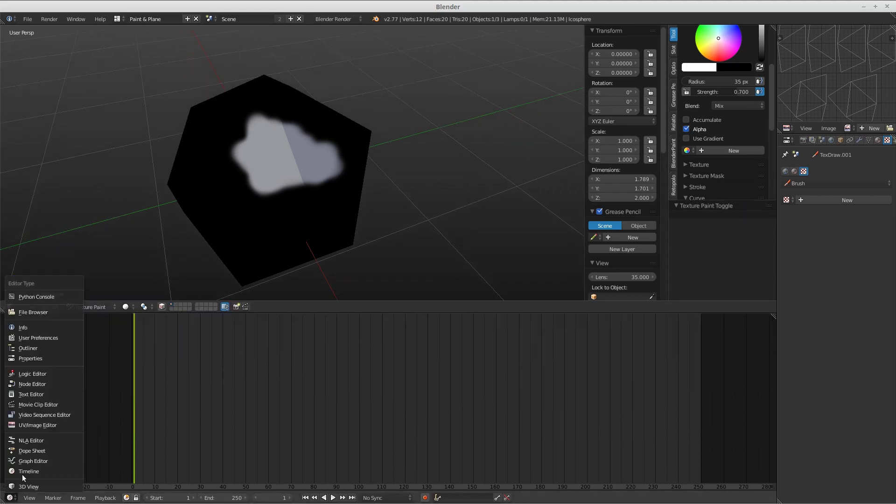
{"action": "left_click", "coordinate": [33, 383]}
{"action": "left_click", "coordinate": [118, 498]}
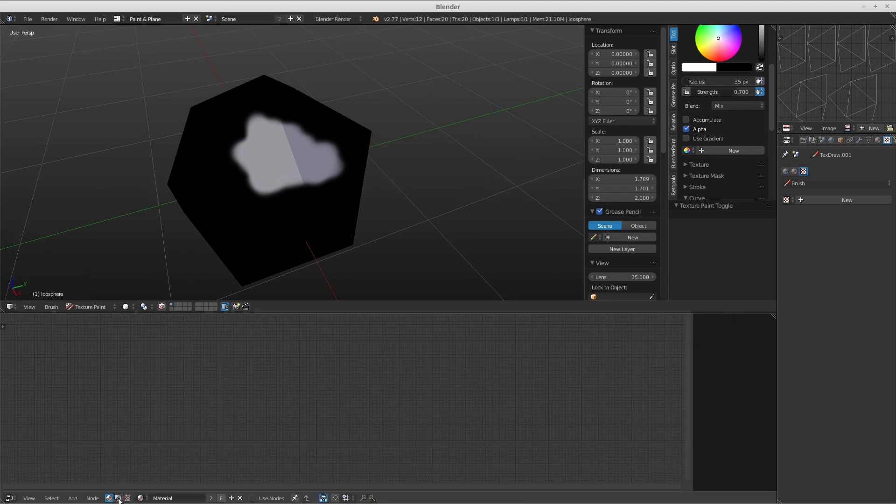
{"action": "left_click", "coordinate": [139, 497]}
{"action": "scroll", "coordinate": [309, 416], "scroll_direction": "up", "scroll_amount": 3}
{"action": "left_click_drag", "start_coordinate": [359, 361], "coordinate": [581, 382]}
- Add an RGB Curves node onto the link between the Image and Viewer nodes
{"action": "key", "text": "shift+a"}
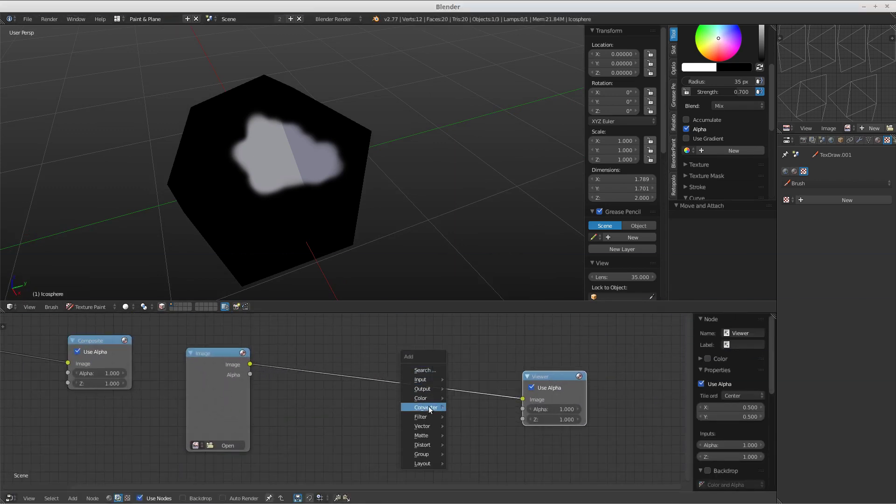
{"action": "mouse_move", "coordinate": [431, 399]}
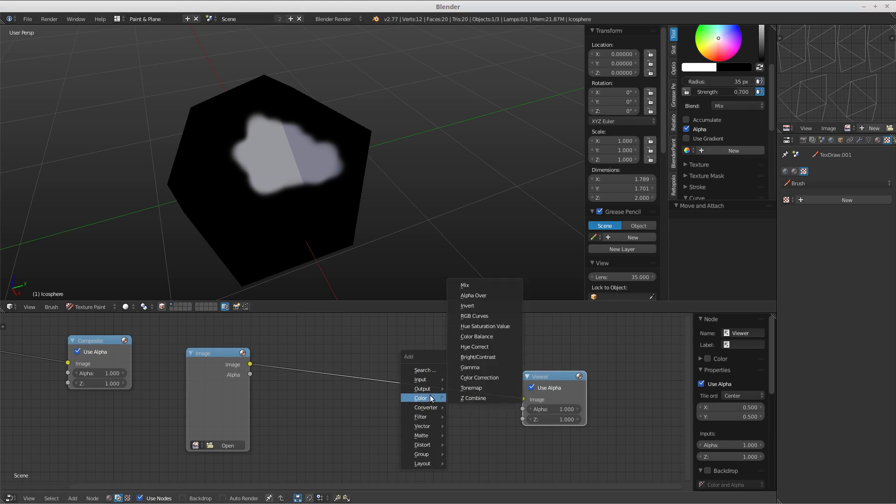
{"action": "left_click", "coordinate": [474, 316]}
{"action": "left_click", "coordinate": [396, 406]}
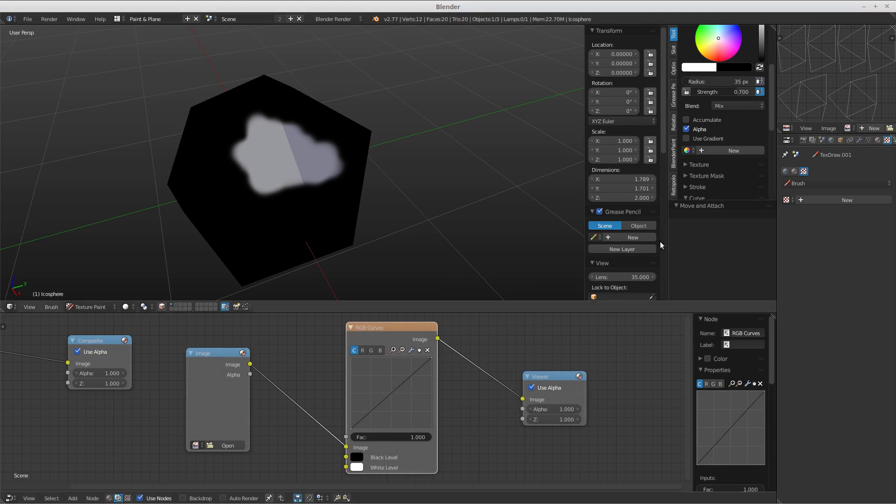
{"action": "scroll", "coordinate": [737, 158], "scroll_direction": "down", "scroll_amount": 5}
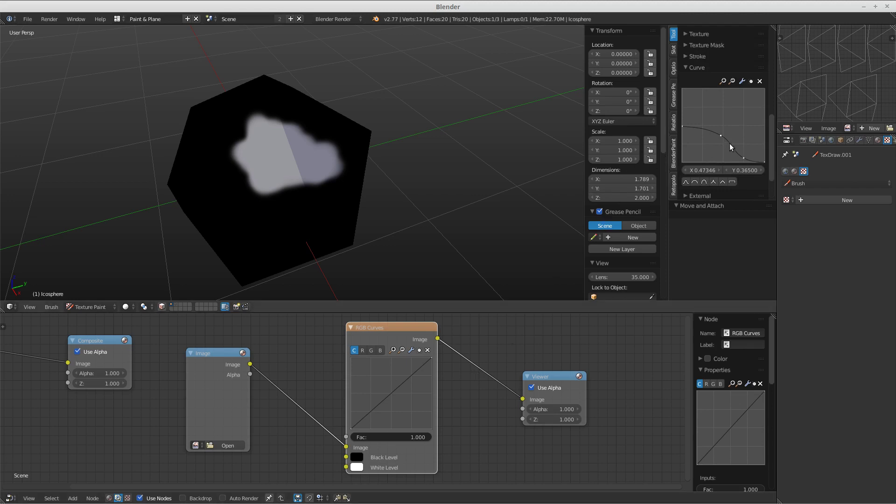
{"action": "left_click", "coordinate": [674, 74]}
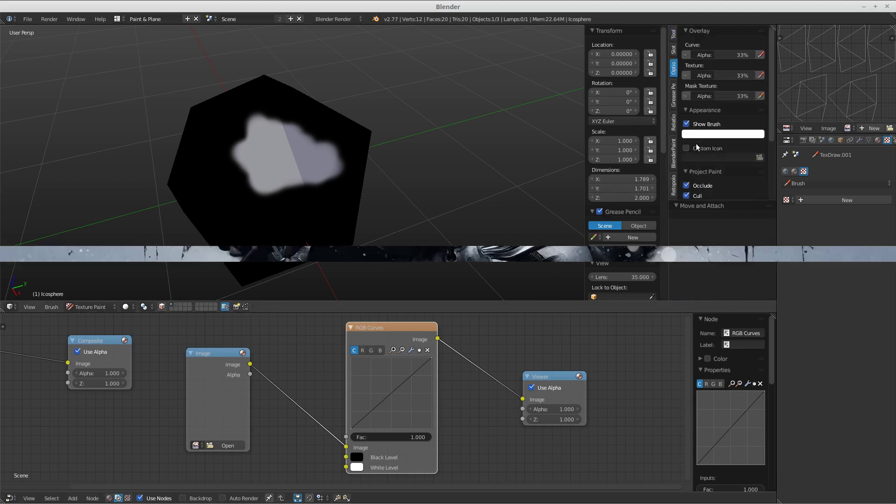
- Bend the cavity mask curve with a new point at X 0.61452, Y 0.3
{"action": "scroll", "coordinate": [695, 167], "scroll_direction": "down", "scroll_amount": 7}
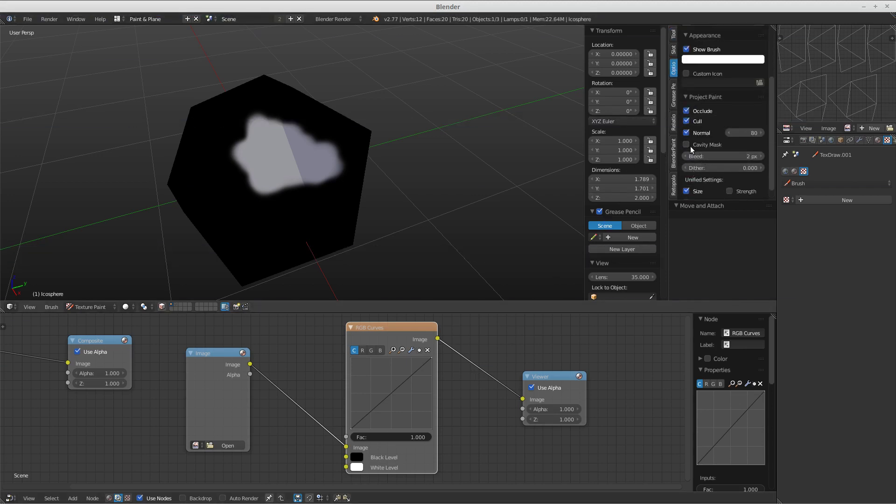
{"action": "scroll", "coordinate": [734, 173], "scroll_direction": "down", "scroll_amount": 2}
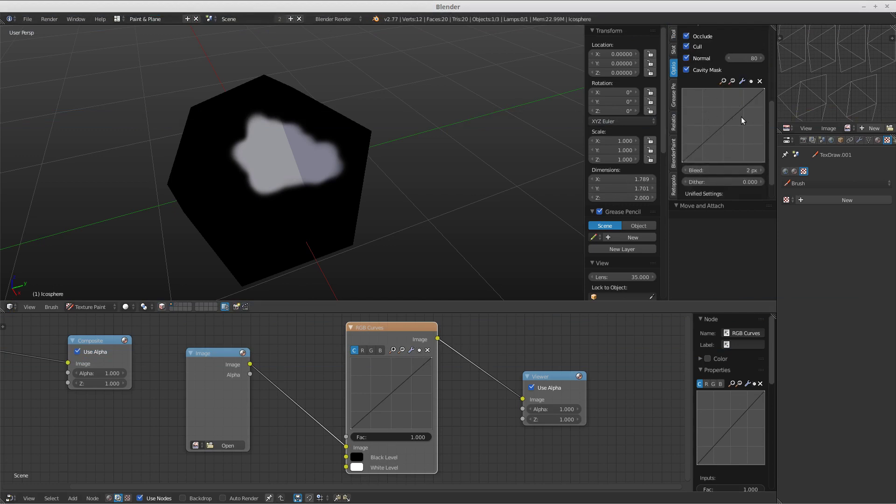
{"action": "left_click_drag", "start_coordinate": [715, 132], "coordinate": [732, 140]}
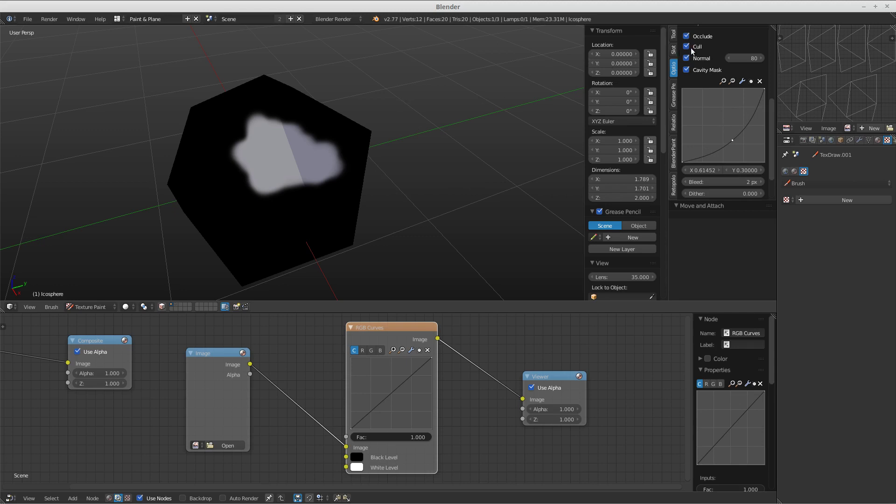
{"action": "left_click", "coordinate": [673, 49]}
- Choose the Fill brush and fill the whole icosphere with the pale lavender brush colour
{"action": "left_click", "coordinate": [674, 35]}
{"action": "left_click", "coordinate": [708, 53]}
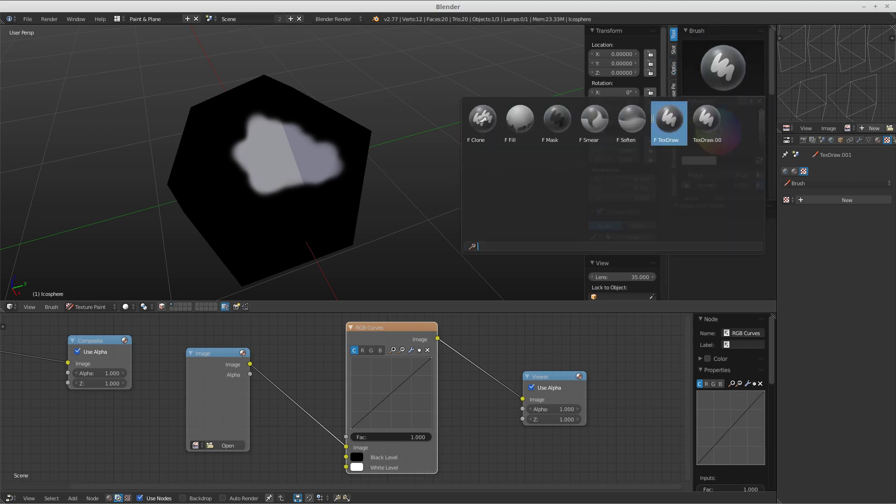
{"action": "left_click", "coordinate": [519, 120]}
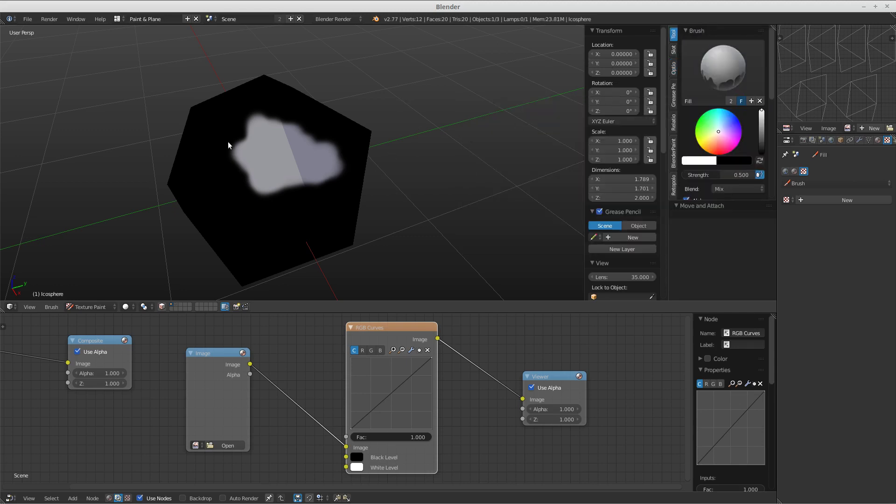
{"action": "left_click", "coordinate": [226, 159]}
{"action": "left_click", "coordinate": [226, 159]}
{"action": "mouse_move", "coordinate": [226, 158]}
{"action": "middle_mouse_down"}
{"action": "mouse_move", "coordinate": [398, 158]}
{"action": "mouse_move", "coordinate": [462, 140]}
{"action": "middle_mouse_up"}
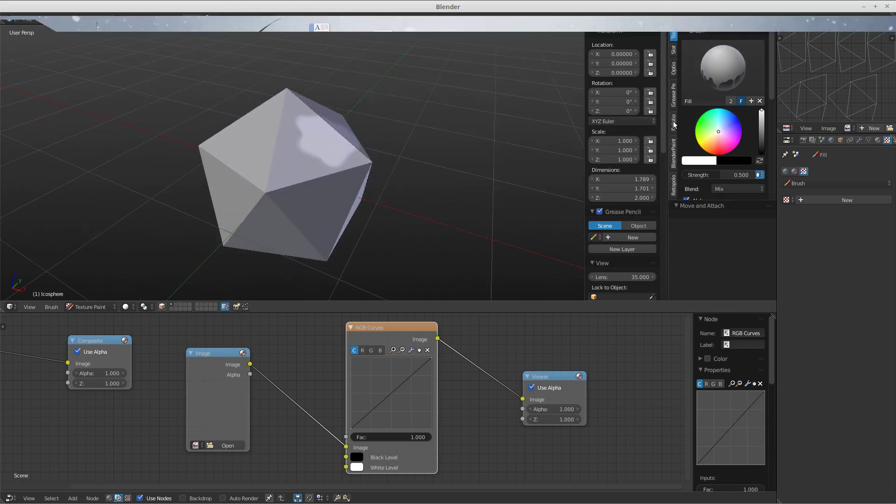
{"action": "left_click", "coordinate": [674, 69]}
- Raise the cavity curve's left end to 0.81875 and pull its middle to X 0.33520, Y 0.23125
{"action": "scroll", "coordinate": [705, 161], "scroll_direction": "down", "scroll_amount": 8}
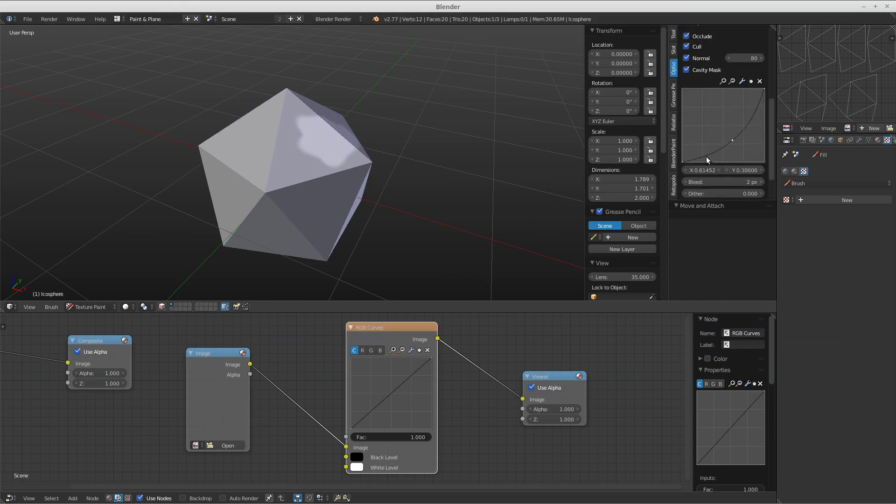
{"action": "left_click_drag", "start_coordinate": [733, 140], "coordinate": [726, 135]}
{"action": "left_click_drag", "start_coordinate": [761, 92], "coordinate": [761, 160]}
{"action": "left_click_drag", "start_coordinate": [683, 160], "coordinate": [688, 108]}
{"action": "left_click_drag", "start_coordinate": [726, 137], "coordinate": [705, 137]}
- Set the brush colour to black and fill the icosphere with it at half strength
{"action": "left_click", "coordinate": [673, 37]}
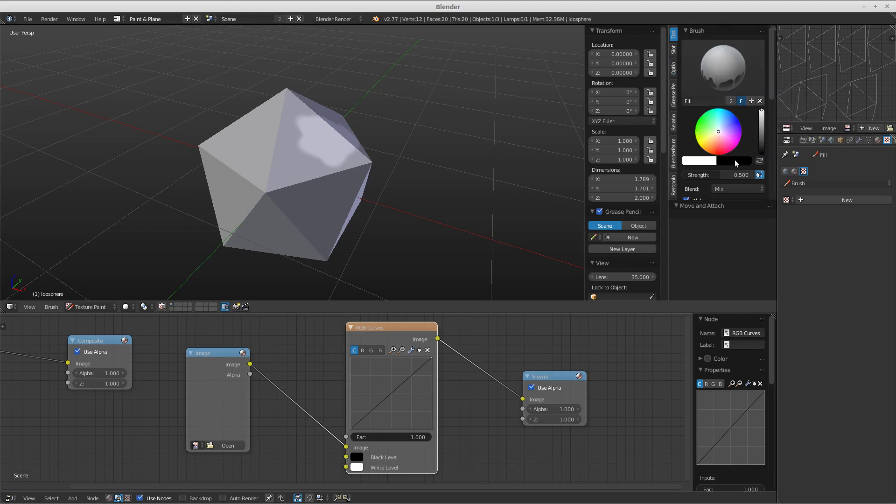
{"action": "left_click_drag", "start_coordinate": [763, 131], "coordinate": [761, 156]}
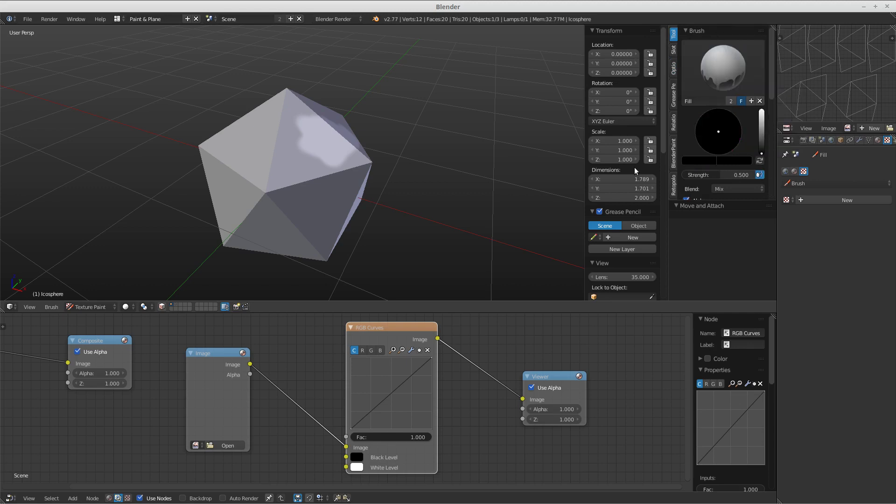
{"action": "left_click", "coordinate": [288, 176]}
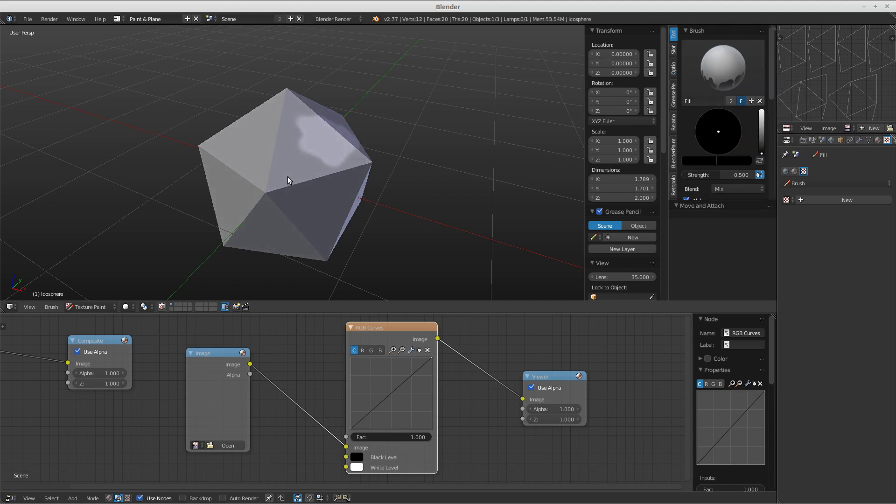
{"action": "middle_click_drag", "start_coordinate": [337, 160], "coordinate": [320, 172]}
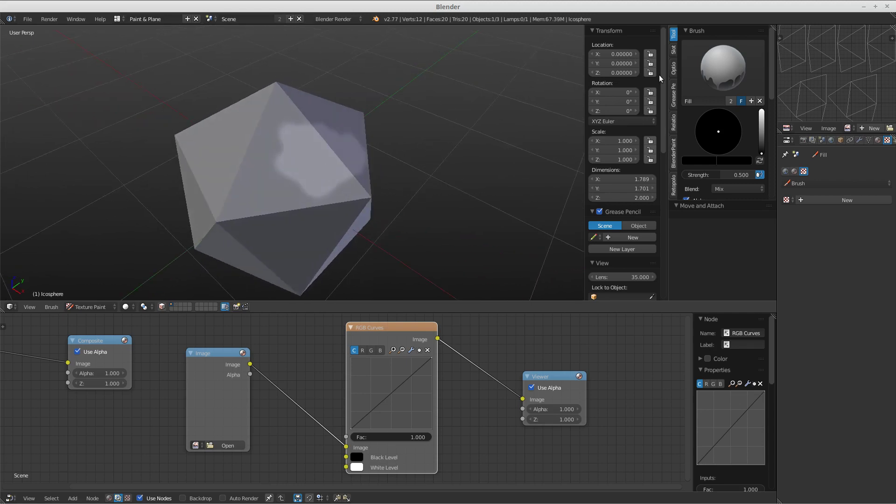
{"action": "left_click", "coordinate": [722, 67]}
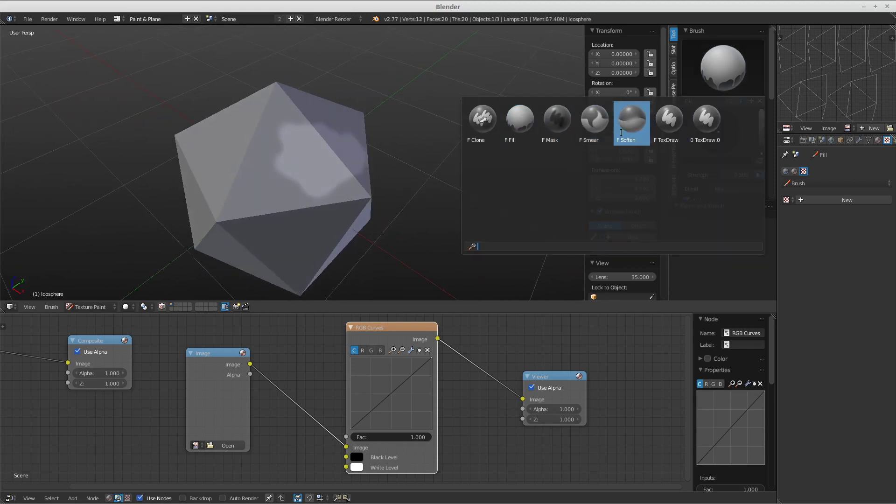
- Reselect the TexDraw.001 brush, swap its primary and secondary colours, and set strength to 1.000
{"action": "left_click", "coordinate": [705, 122]}
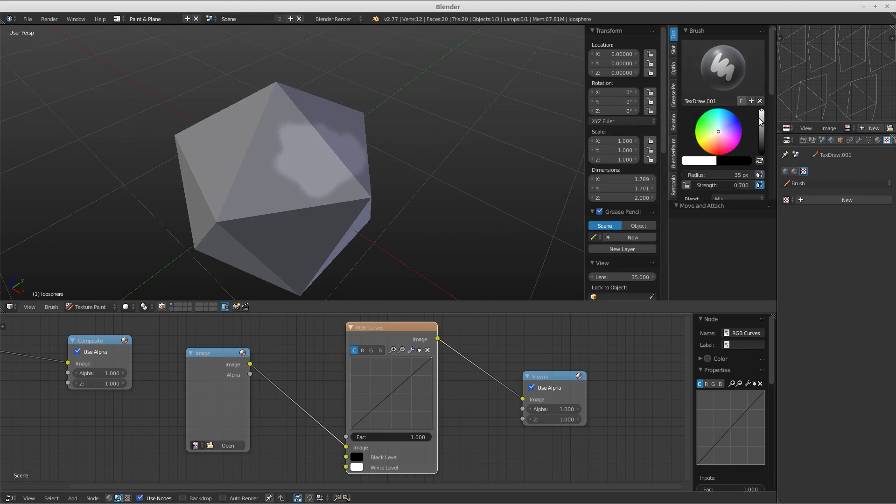
{"action": "left_click", "coordinate": [760, 161]}
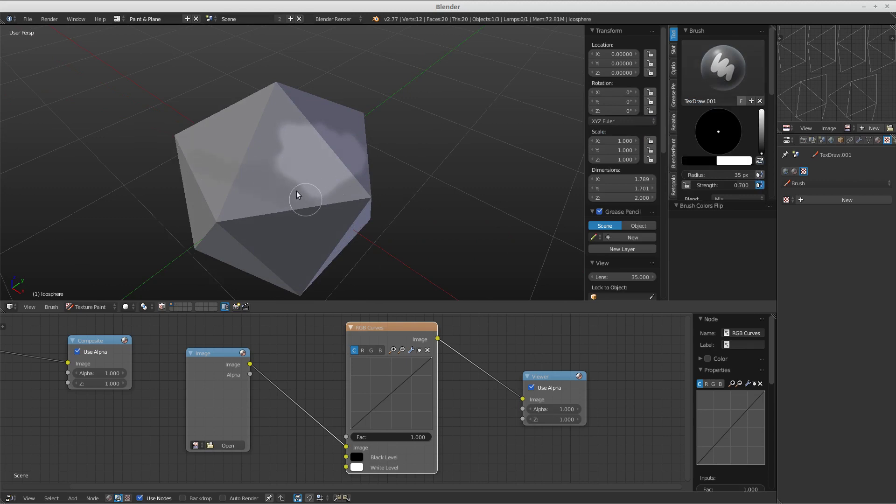
{"action": "mouse_move", "coordinate": [364, 196]}
{"action": "middle_mouse_down"}
{"action": "mouse_move", "coordinate": [383, 132]}
{"action": "mouse_move", "coordinate": [287, 83]}
{"action": "middle_mouse_up"}
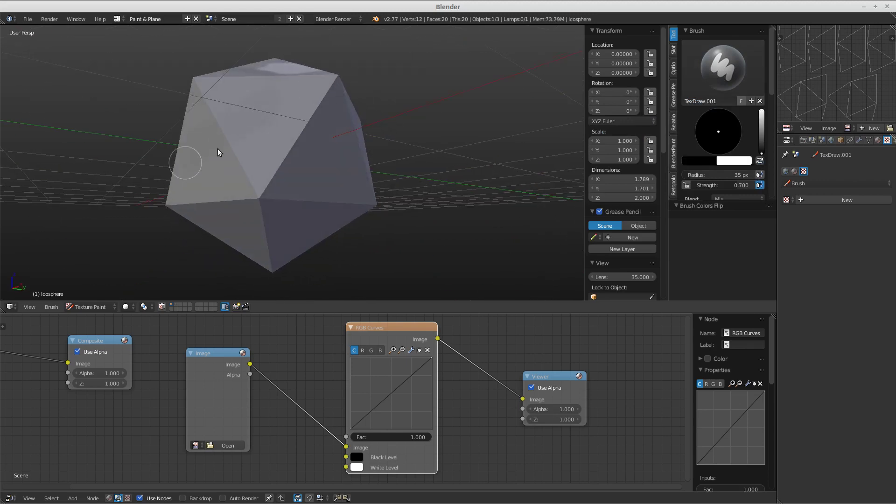
{"action": "key", "text": "shift+f"}
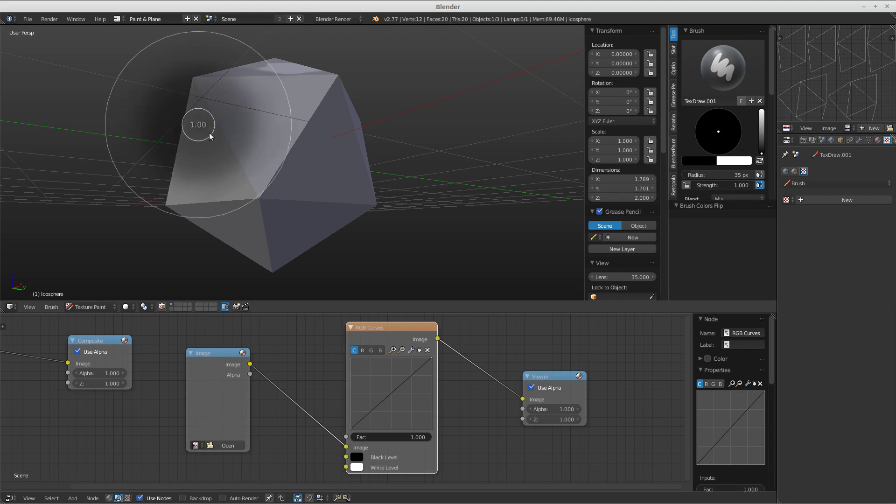
{"action": "left_click", "coordinate": [208, 133]}
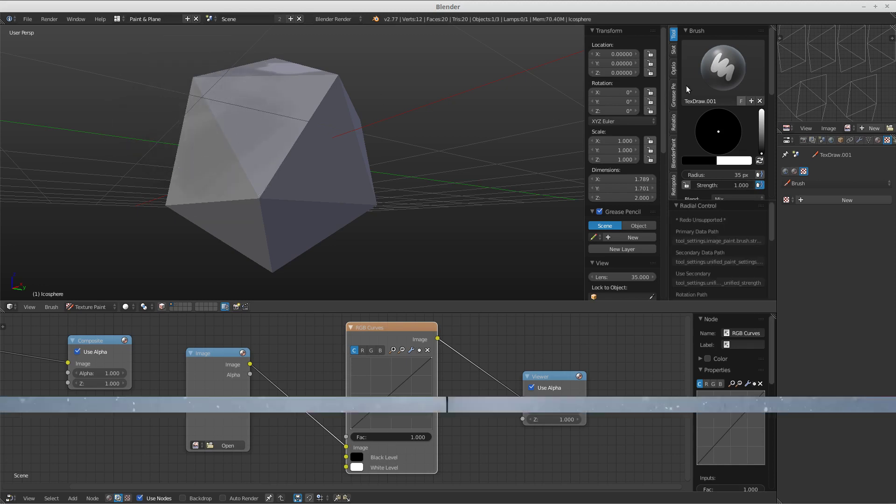
{"action": "left_click", "coordinate": [673, 69]}
- Bend the cavity mask curve into a U shape and paint dark strokes and a zigzag on the icosphere
{"action": "scroll", "coordinate": [746, 141], "scroll_direction": "down", "scroll_amount": 7}
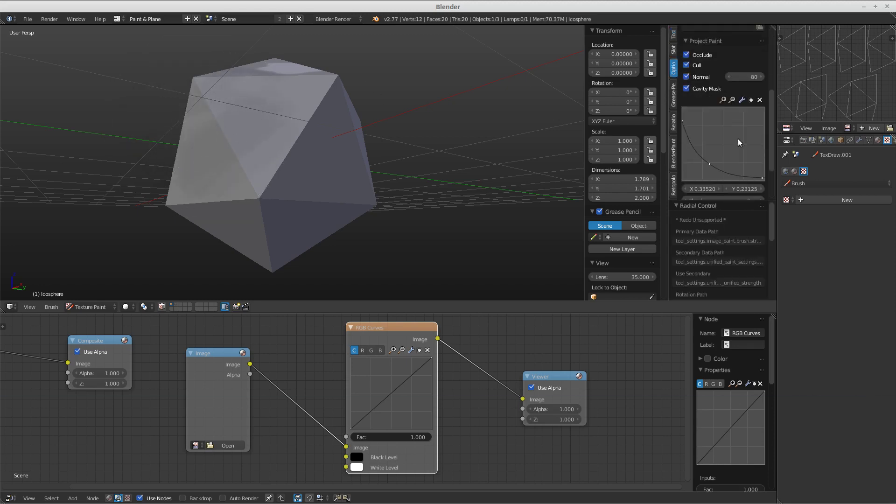
{"action": "left_click_drag", "start_coordinate": [709, 160], "coordinate": [713, 160]}
{"action": "left_click_drag", "start_coordinate": [685, 124], "coordinate": [682, 107]}
{"action": "left_click_drag", "start_coordinate": [760, 176], "coordinate": [752, 108]}
{"action": "mouse_move", "coordinate": [323, 147]}
{"action": "left_mouse_down"}
{"action": "mouse_move", "coordinate": [192, 113]}
{"action": "mouse_move", "coordinate": [280, 180]}
{"action": "mouse_move", "coordinate": [216, 210]}
{"action": "mouse_move", "coordinate": [296, 206]}
{"action": "left_mouse_up"}
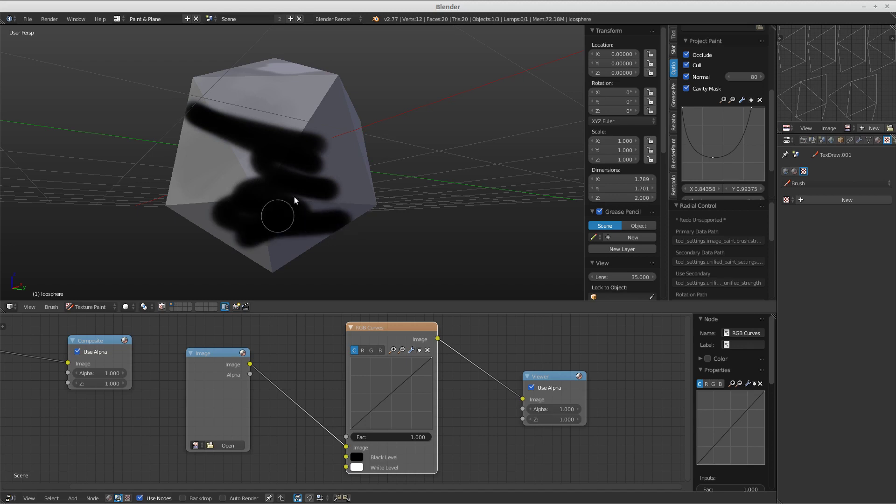
{"action": "mouse_move", "coordinate": [295, 206]}
{"action": "middle_mouse_down"}
{"action": "mouse_move", "coordinate": [326, 206]}
{"action": "mouse_move", "coordinate": [316, 210]}
{"action": "middle_mouse_up"}
{"action": "mouse_move", "coordinate": [254, 189]}
{"action": "left_mouse_down"}
{"action": "mouse_move", "coordinate": [175, 185]}
{"action": "mouse_move", "coordinate": [323, 157]}
{"action": "mouse_move", "coordinate": [248, 225]}
{"action": "left_mouse_up"}
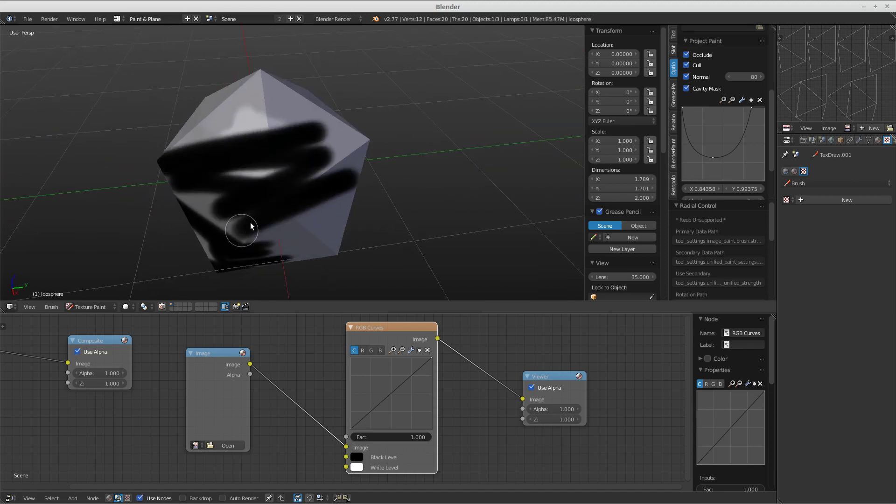
- Lower the curve's right end, paint faint masked strokes, then reshape it into an arch ending at Y 0
{"action": "left_click_drag", "start_coordinate": [746, 107], "coordinate": [703, 165]}
{"action": "mouse_move", "coordinate": [359, 162]}
{"action": "left_mouse_down"}
{"action": "mouse_move", "coordinate": [288, 131]}
{"action": "mouse_move", "coordinate": [341, 146]}
{"action": "mouse_move", "coordinate": [244, 141]}
{"action": "mouse_move", "coordinate": [271, 127]}
{"action": "left_mouse_up"}
{"action": "mouse_move", "coordinate": [368, 176]}
{"action": "middle_mouse_down"}
{"action": "mouse_move", "coordinate": [443, 198]}
{"action": "mouse_move", "coordinate": [401, 187]}
{"action": "middle_mouse_up"}
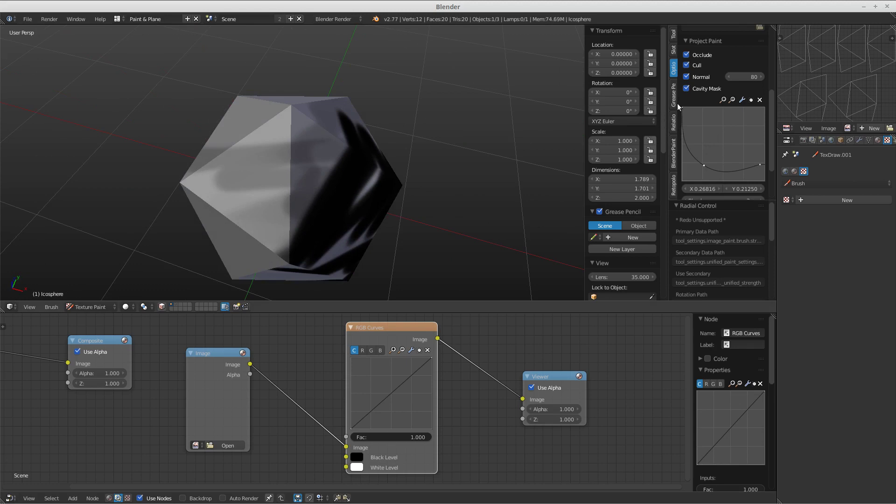
{"action": "left_click_drag", "start_coordinate": [682, 126], "coordinate": [702, 158]}
{"action": "left_click_drag", "start_coordinate": [703, 165], "coordinate": [721, 140]}
{"action": "left_click_drag", "start_coordinate": [759, 165], "coordinate": [764, 180]}
{"action": "mouse_move", "coordinate": [422, 154]}
{"action": "middle_mouse_down"}
{"action": "mouse_move", "coordinate": [455, 132]}
{"action": "mouse_move", "coordinate": [434, 120]}
{"action": "mouse_move", "coordinate": [548, 131]}
{"action": "middle_mouse_up"}
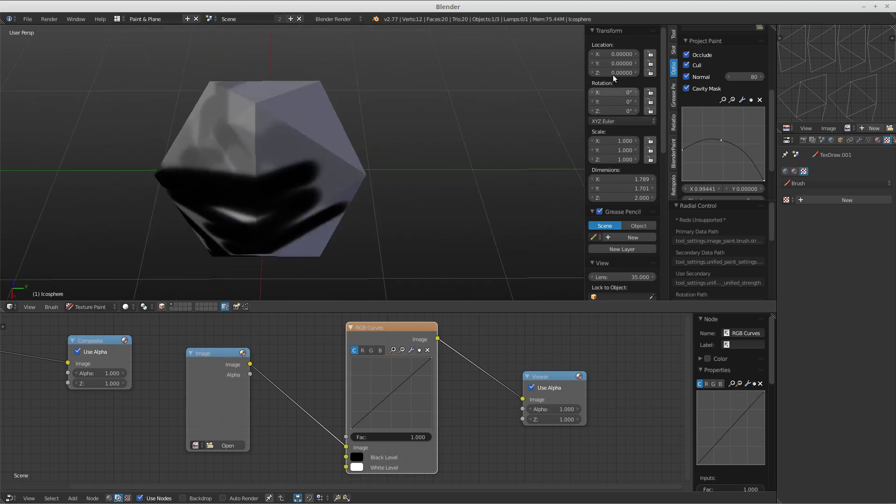
{"action": "scroll", "coordinate": [764, 166], "scroll_direction": "up", "scroll_amount": 5}
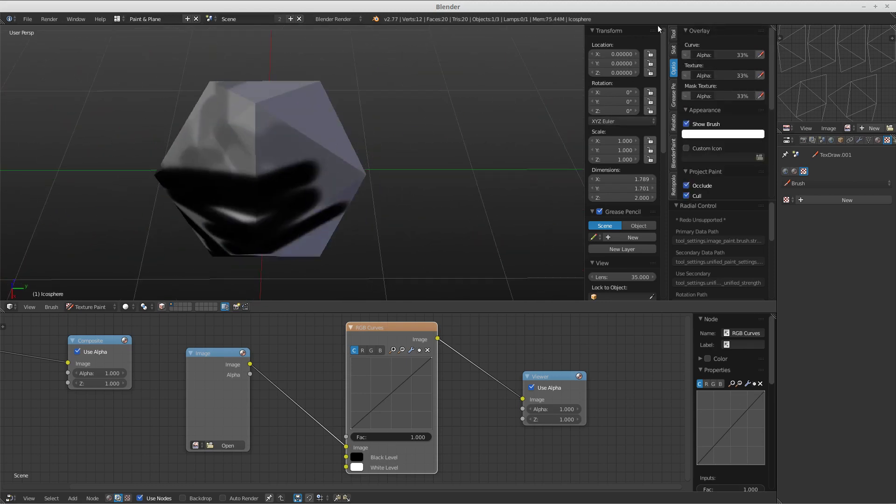
- Make Fill the active paint brush and enable its Use Gradient colouring
{"action": "left_click", "coordinate": [674, 34]}
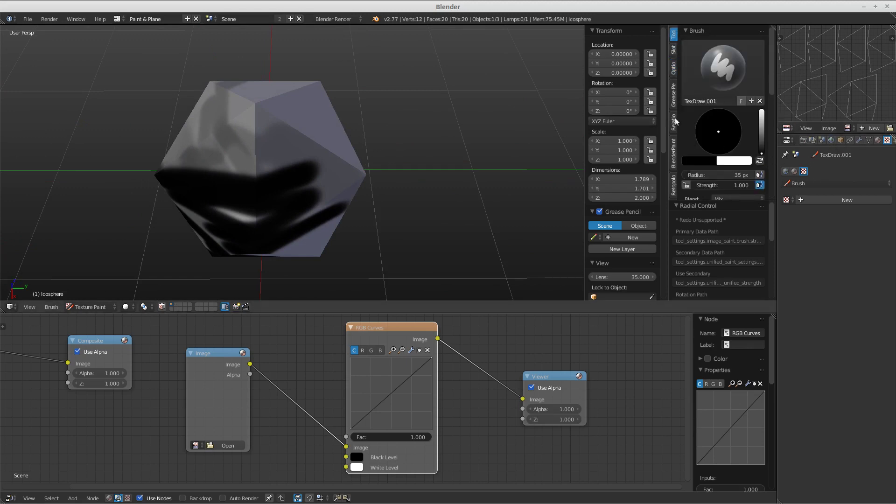
{"action": "left_click", "coordinate": [705, 81]}
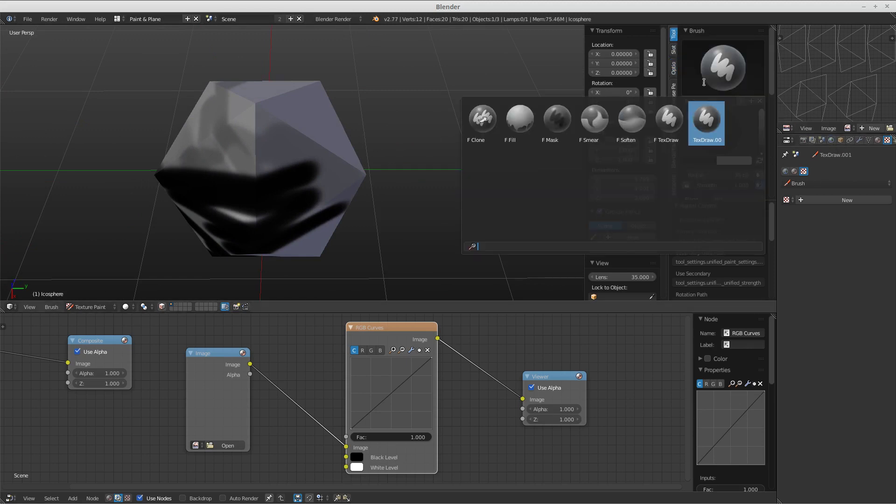
{"action": "left_click", "coordinate": [534, 125]}
{"action": "scroll", "coordinate": [704, 166], "scroll_direction": "down", "scroll_amount": 3}
{"action": "left_click", "coordinate": [706, 154]}
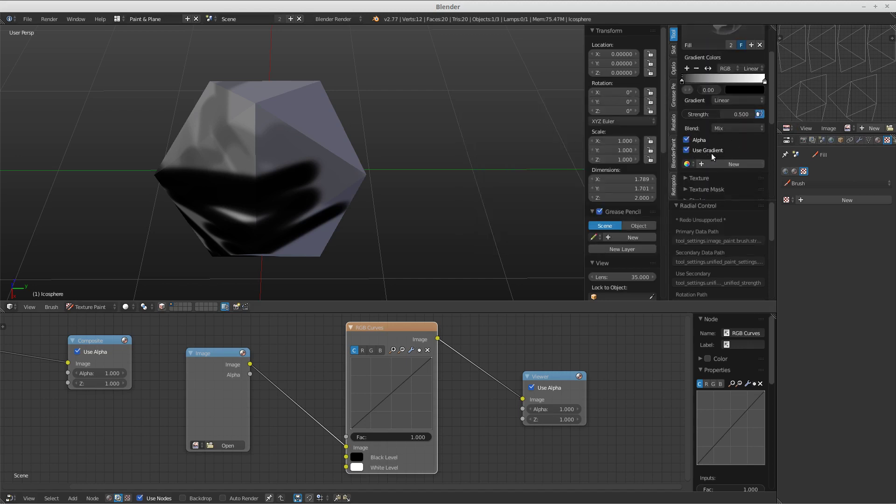
{"action": "scroll", "coordinate": [712, 157], "scroll_direction": "up", "scroll_amount": 2}
{"action": "scroll", "coordinate": [705, 140], "scroll_direction": "up", "scroll_amount": 2}
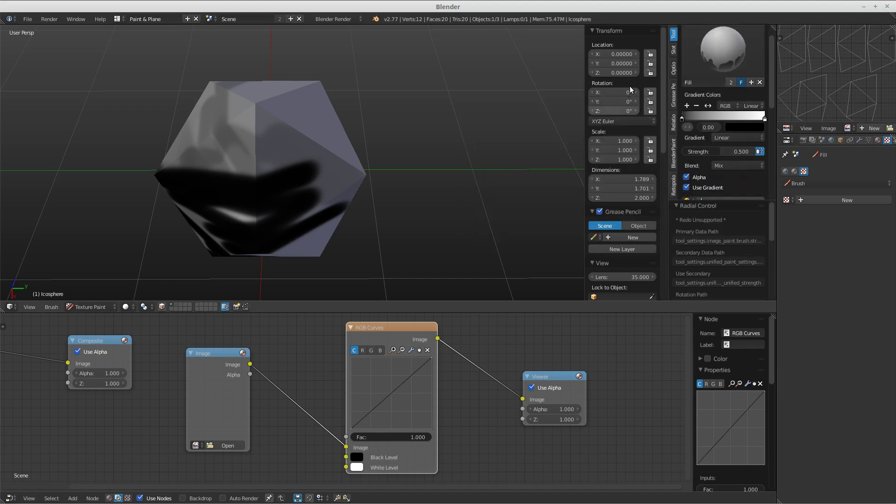
- Reset the cavity mask curve and raise its left point to the top-left corner
{"action": "left_click", "coordinate": [673, 69]}
{"action": "scroll", "coordinate": [707, 163], "scroll_direction": "down", "scroll_amount": 5}
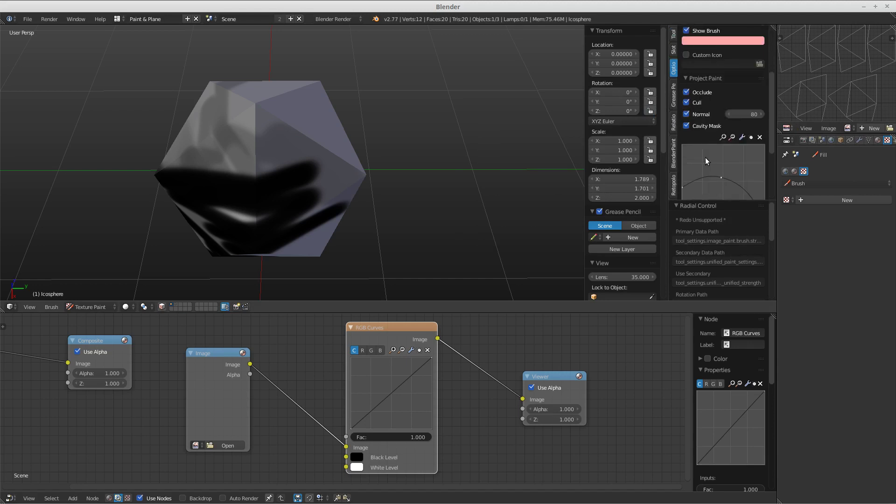
{"action": "scroll", "coordinate": [695, 135], "scroll_direction": "down", "scroll_amount": 4}
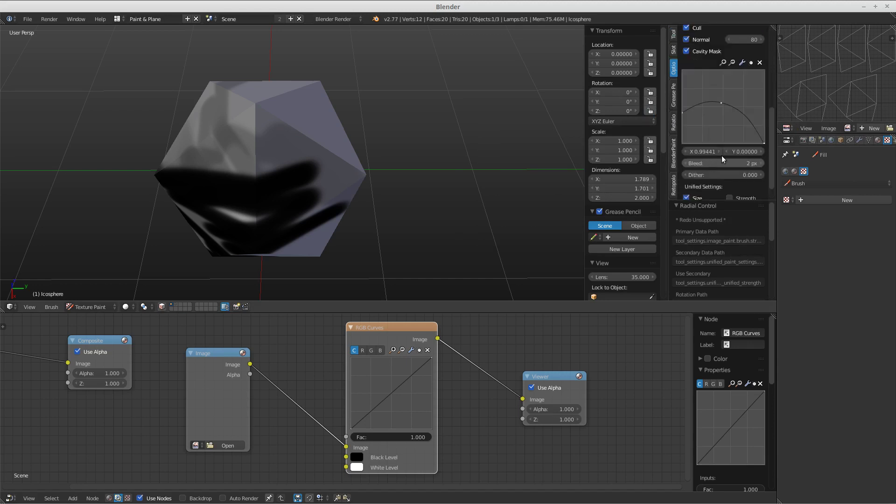
{"action": "left_click", "coordinate": [760, 62]}
{"action": "left_click_drag", "start_coordinate": [687, 114], "coordinate": [682, 70]}
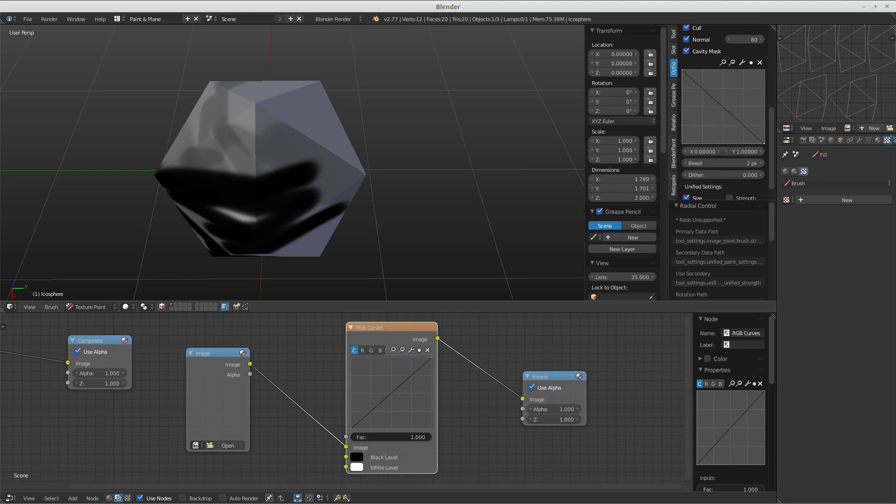
{"action": "scroll", "coordinate": [766, 114], "scroll_direction": "up", "scroll_amount": 9}
{"action": "left_click", "coordinate": [673, 33]}
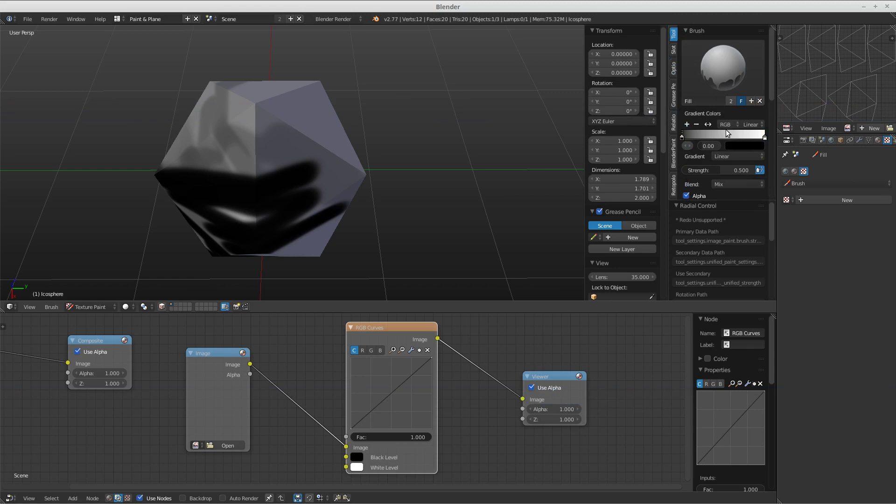
{"action": "scroll", "coordinate": [728, 133], "scroll_direction": "down", "scroll_amount": 2}
- Move the black stop to 0.20, add a green stop at 0.70, make the end stop yellow at 0.92
{"action": "left_click_drag", "start_coordinate": [726, 100], "coordinate": [743, 101]}
{"action": "left_click", "coordinate": [741, 101], "text": "ctrl"}
{"action": "left_click", "coordinate": [745, 109]}
{"action": "left_click", "coordinate": [737, 129]}
{"action": "left_click_drag", "start_coordinate": [764, 101], "coordinate": [758, 100]}
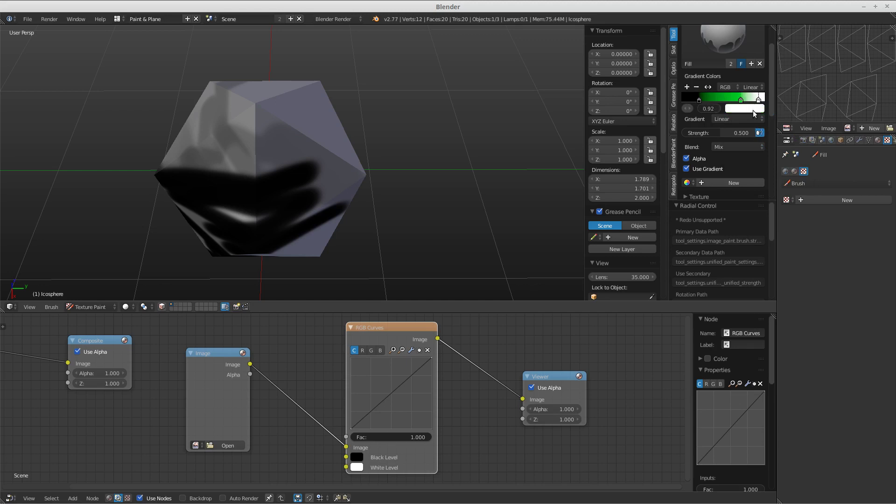
{"action": "left_click", "coordinate": [754, 109]}
{"action": "left_click", "coordinate": [736, 171]}
- Add a red gradient stop at 0.09, then draw a gradient line across the icosphere
{"action": "left_click", "coordinate": [690, 100], "text": "ctrl"}
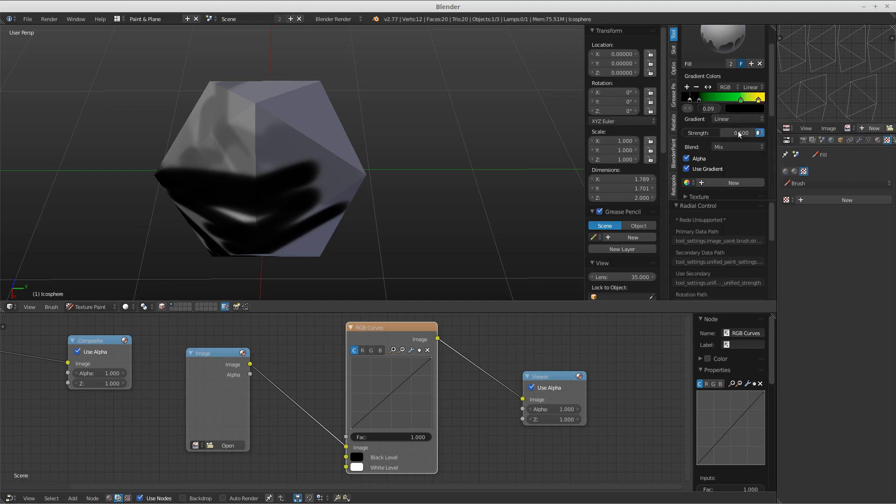
{"action": "left_click", "coordinate": [745, 110]}
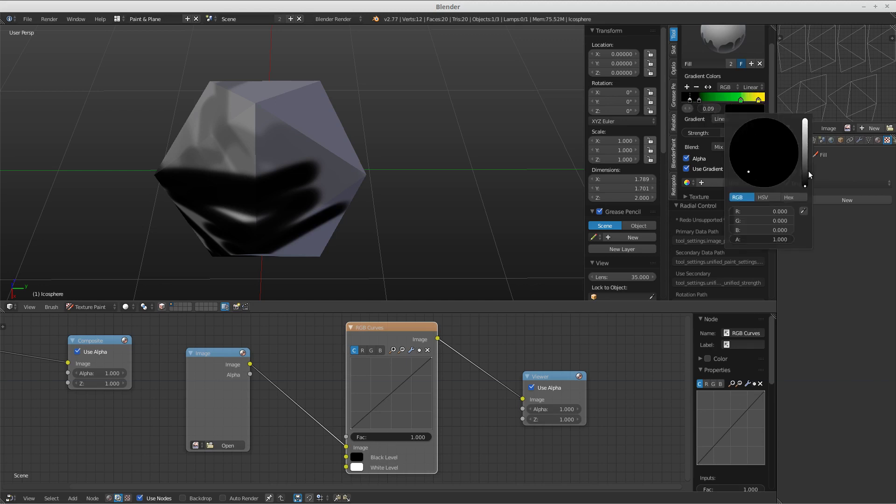
{"action": "left_click_drag", "start_coordinate": [805, 159], "coordinate": [805, 148]}
{"action": "left_click", "coordinate": [758, 179]}
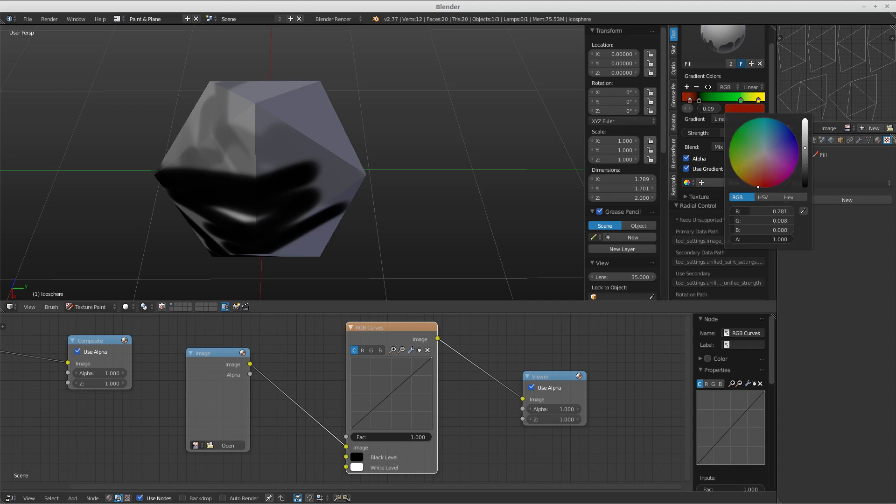
{"action": "left_click_drag", "start_coordinate": [330, 121], "coordinate": [253, 189]}
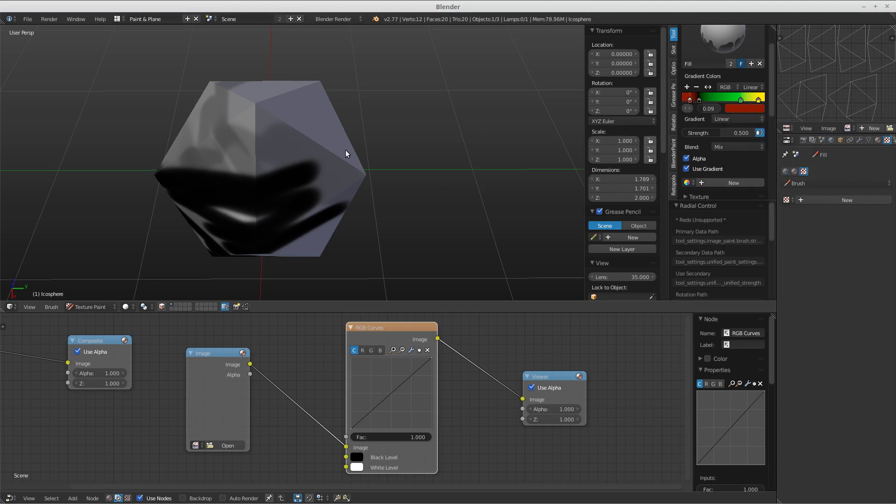
- Set brush Strength to 1.000 and switch off Occlude, Cull, Normal and Cavity masking
{"action": "middle_click_drag", "start_coordinate": [347, 148], "coordinate": [284, 96]}
{"action": "middle_click_drag", "start_coordinate": [361, 158], "coordinate": [397, 148]}
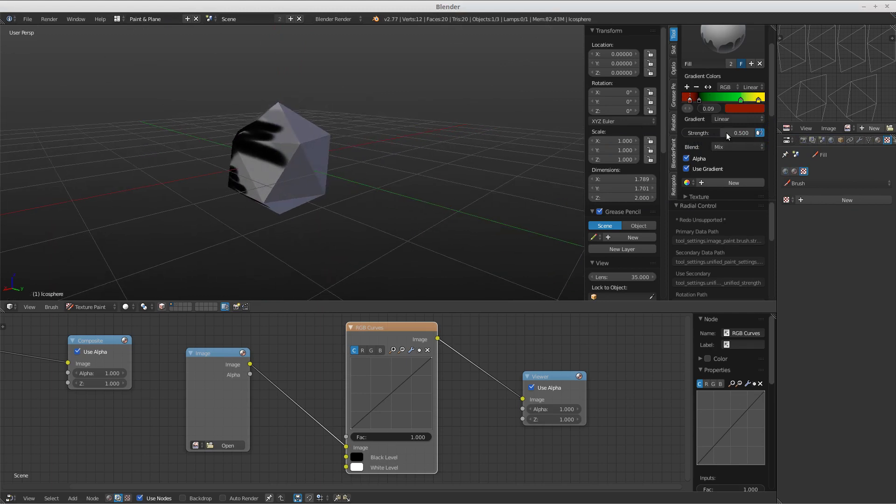
{"action": "left_click_drag", "start_coordinate": [727, 133], "coordinate": [763, 132]}
{"action": "left_click", "coordinate": [673, 69]}
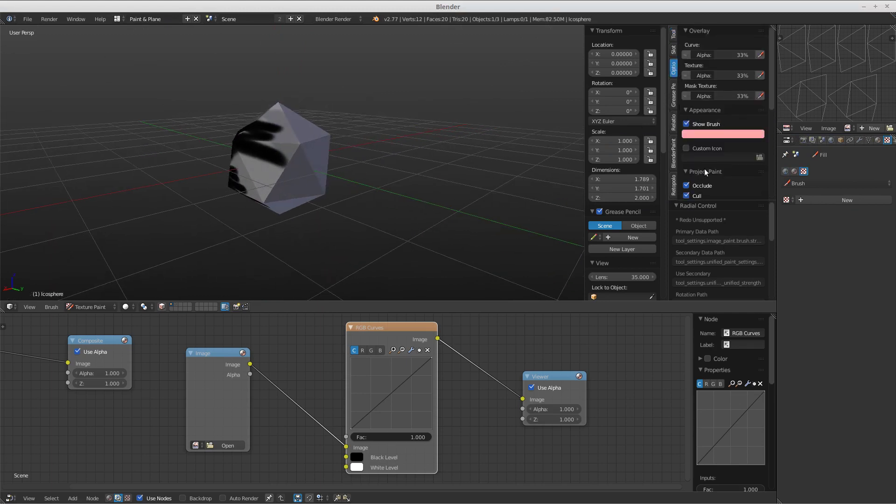
{"action": "scroll", "coordinate": [689, 191], "scroll_direction": "down", "scroll_amount": 4}
{"action": "left_click", "coordinate": [686, 144]}
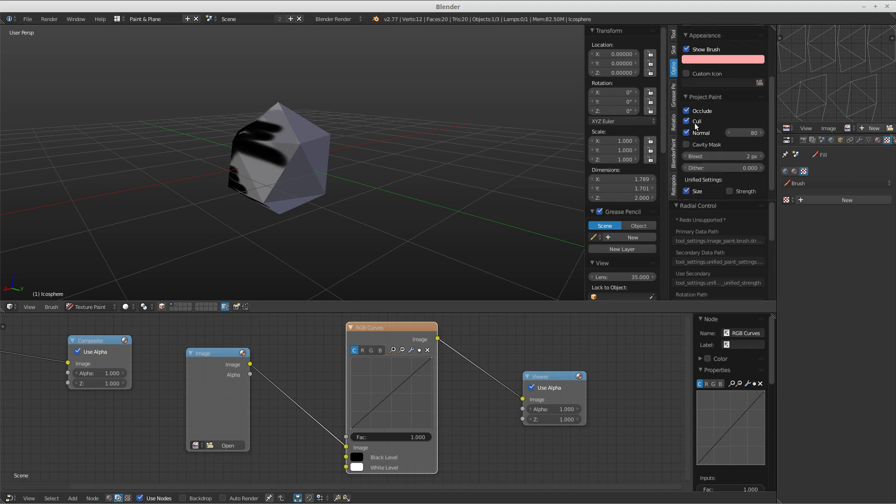
{"action": "left_click_drag", "start_coordinate": [686, 111], "coordinate": [686, 133]}
- Fill the icosphere with red-green-yellow gradient strokes, then move the RGB Curves node left and down
{"action": "left_click_drag", "start_coordinate": [281, 106], "coordinate": [269, 231]}
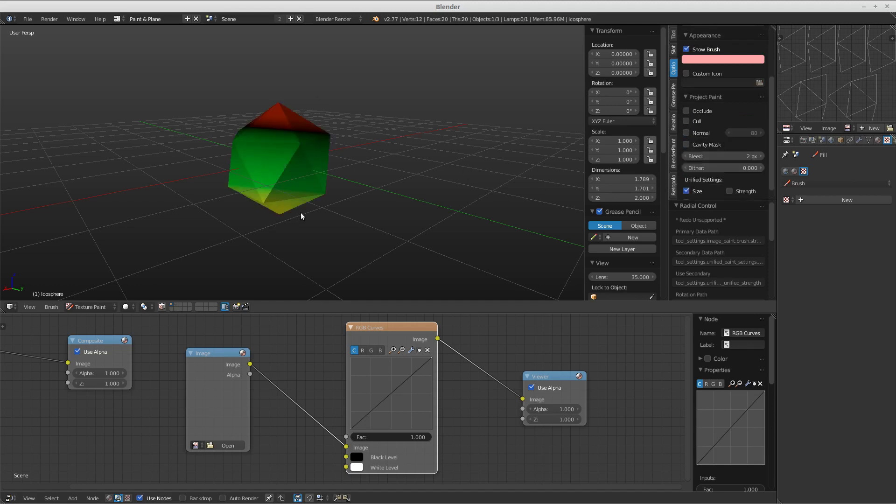
{"action": "middle_click_drag", "start_coordinate": [312, 193], "coordinate": [434, 201]}
{"action": "mouse_move", "coordinate": [313, 122]}
{"action": "left_mouse_down"}
{"action": "mouse_move", "coordinate": [320, 265]}
{"action": "mouse_move", "coordinate": [326, 261]}
{"action": "left_mouse_up"}
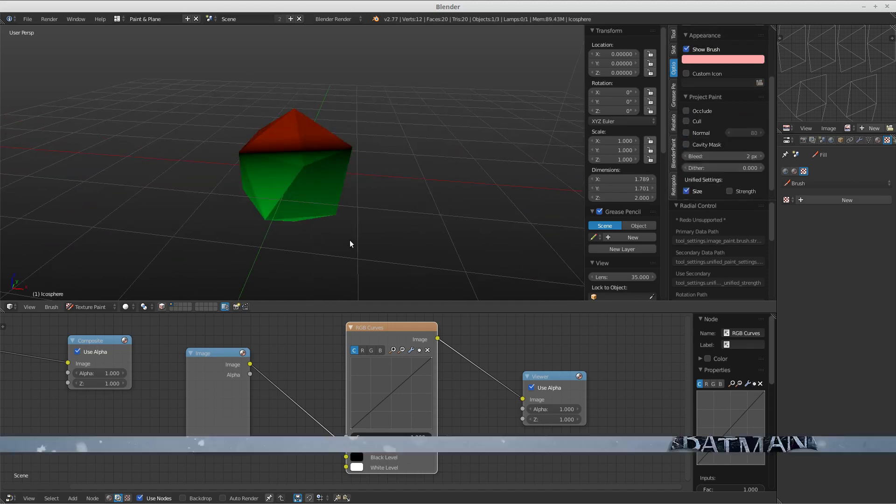
{"action": "middle_click_drag", "start_coordinate": [350, 244], "coordinate": [372, 193]}
{"action": "mouse_move", "coordinate": [262, 91]}
{"action": "left_mouse_down"}
{"action": "mouse_move", "coordinate": [308, 242]}
{"action": "mouse_move", "coordinate": [331, 219]}
{"action": "left_mouse_up"}
{"action": "middle_click_drag", "start_coordinate": [331, 221], "coordinate": [410, 240]}
{"action": "left_click_drag", "start_coordinate": [383, 333], "coordinate": [308, 345]}
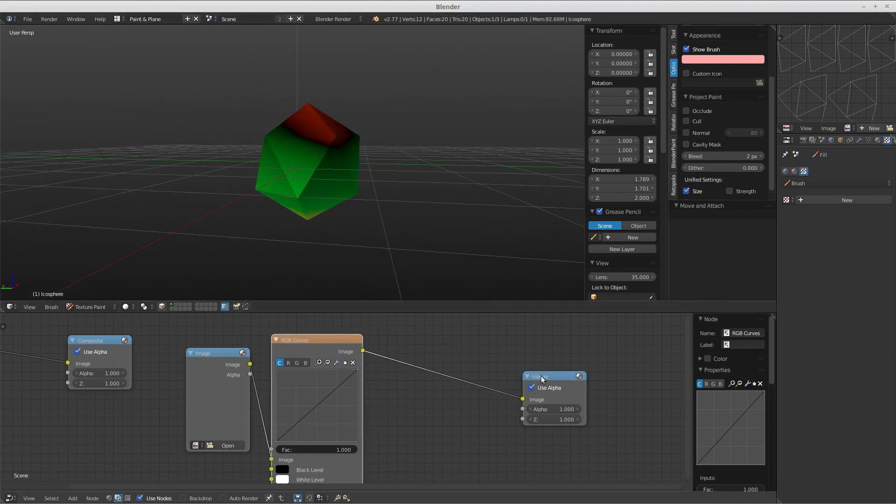
- Move the Viewer node right and drop a new ColorRamp node onto the RGB Curves–Viewer link
{"action": "left_click_drag", "start_coordinate": [541, 376], "coordinate": [621, 366]}
{"action": "key", "text": "shift+a"}
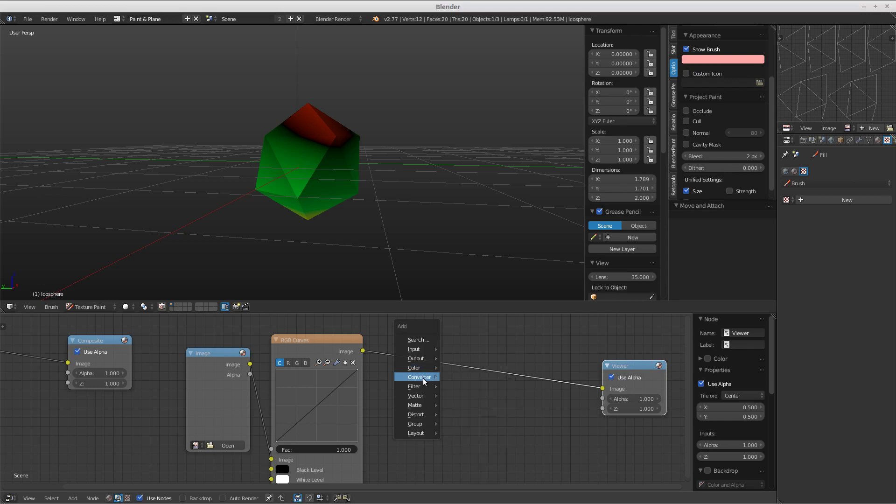
{"action": "mouse_move", "coordinate": [415, 377]}
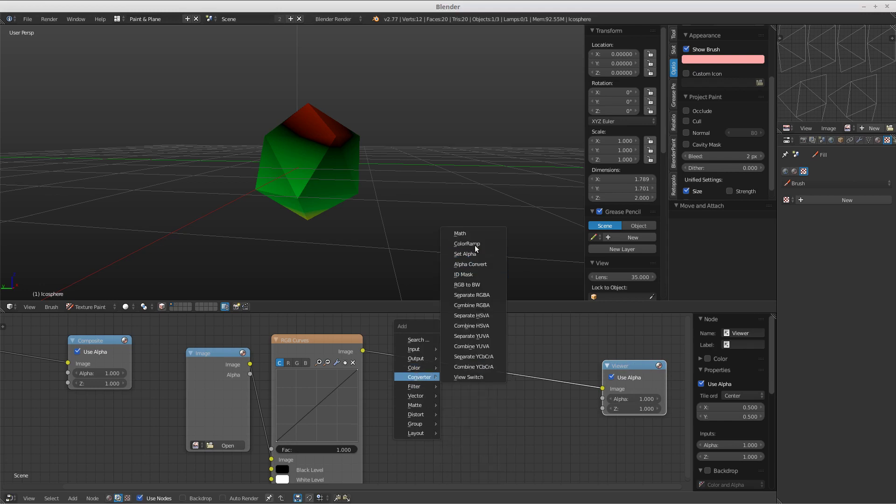
{"action": "left_click", "coordinate": [474, 243]}
{"action": "left_click", "coordinate": [441, 341]}
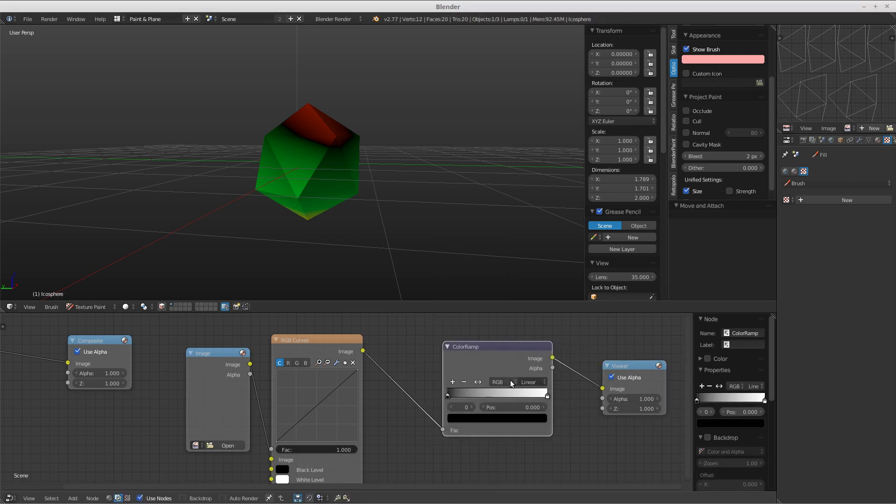
{"action": "scroll", "coordinate": [742, 195], "scroll_direction": "up", "scroll_amount": 4}
{"action": "left_click", "coordinate": [675, 36]}
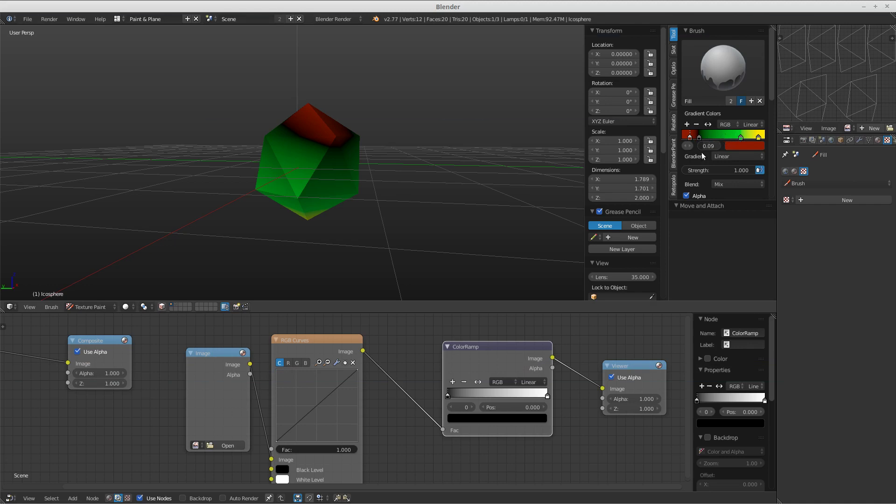
- Paste the brush's red-green-yellow gradient into the ColorRamp node and place the Viewer node beside it
{"action": "key", "text": "ctrl+v"}
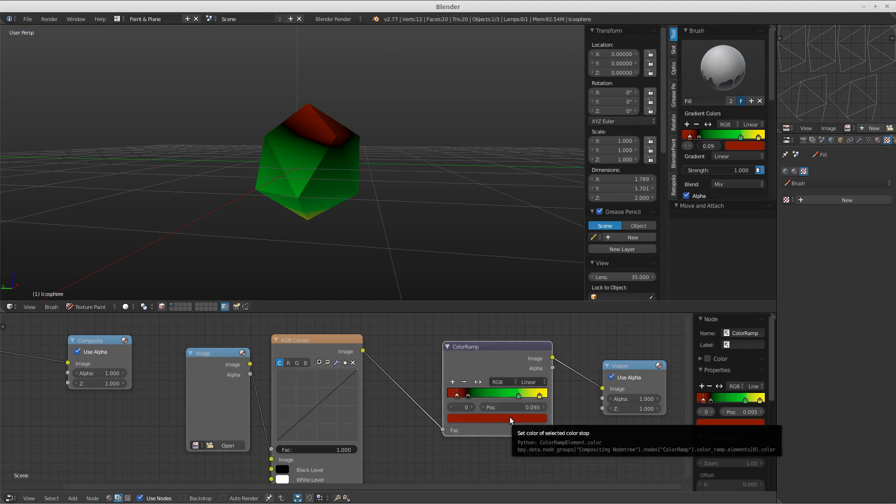
{"action": "left_click_drag", "start_coordinate": [495, 345], "coordinate": [462, 340]}
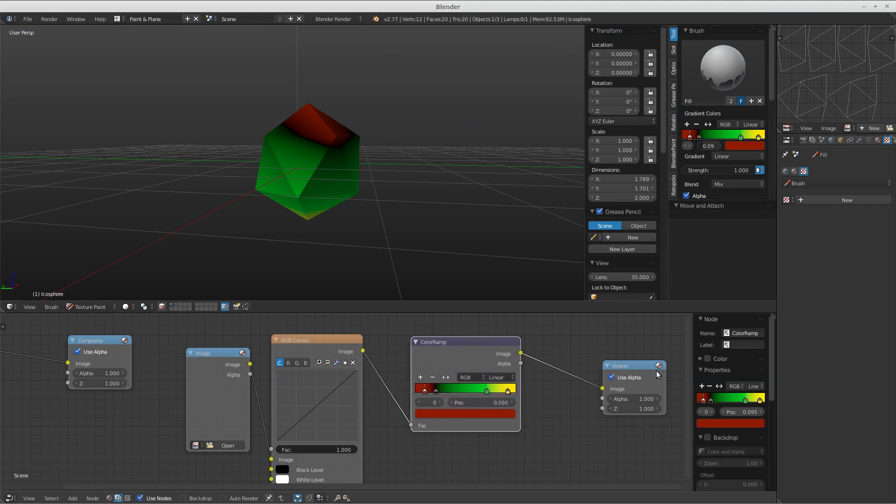
{"action": "left_click_drag", "start_coordinate": [639, 364], "coordinate": [581, 342]}
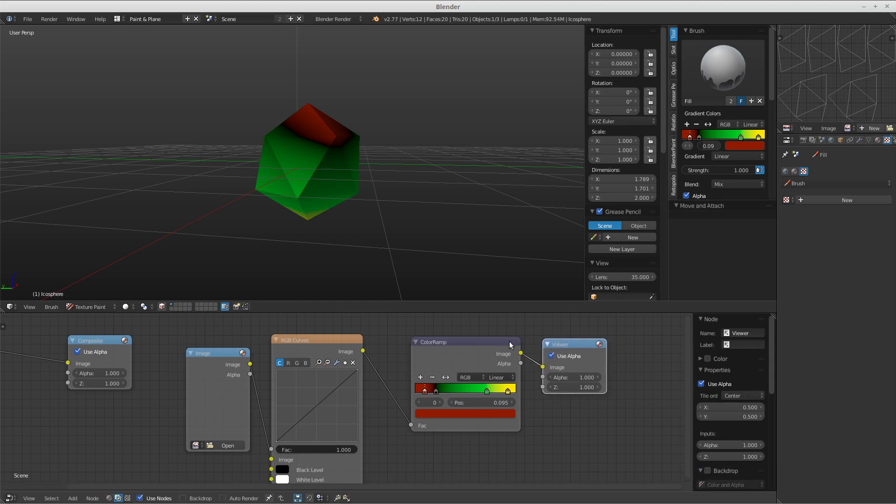
{"action": "left_click_drag", "start_coordinate": [484, 351], "coordinate": [465, 348]}
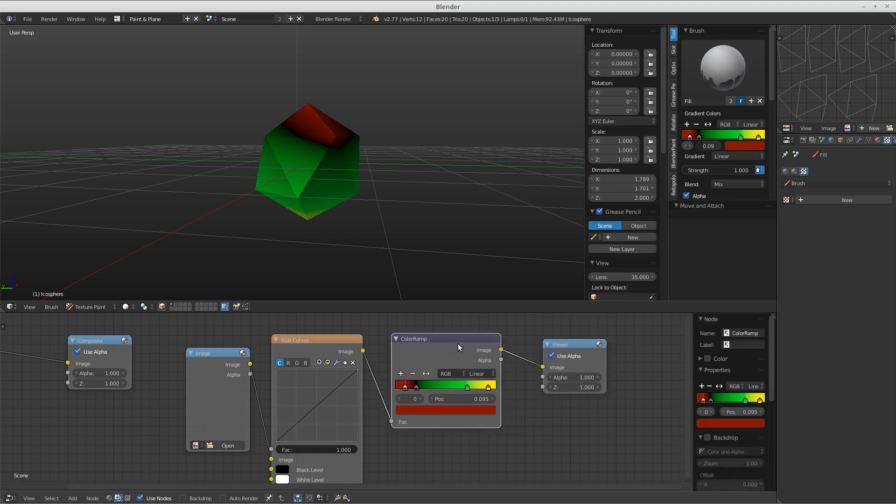
{"action": "mouse_move", "coordinate": [435, 346]}
{"action": "left_mouse_down"}
{"action": "mouse_move", "coordinate": [425, 348]}
{"action": "mouse_move", "coordinate": [432, 354]}
{"action": "mouse_move", "coordinate": [436, 336]}
{"action": "left_mouse_up"}
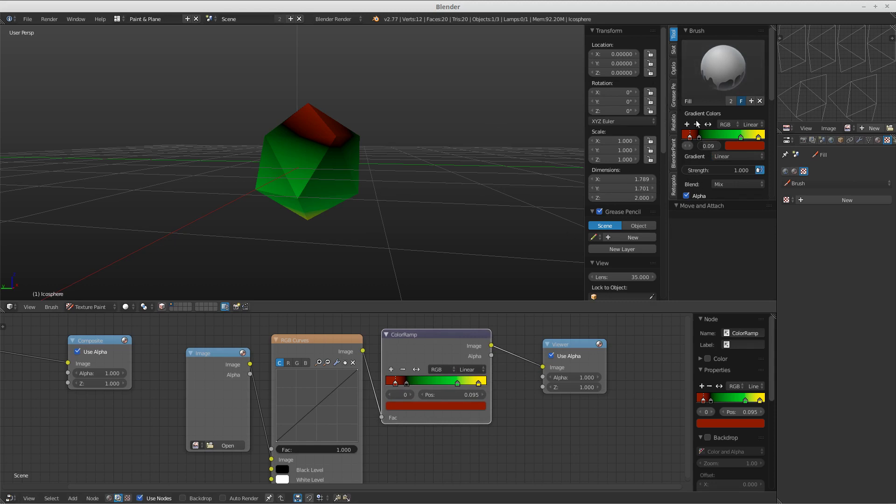
- Switch to the TexDraw.001 brush and paste its falloff curve into the RGB Curves node
{"action": "left_click", "coordinate": [692, 51]}
{"action": "left_click", "coordinate": [710, 122]}
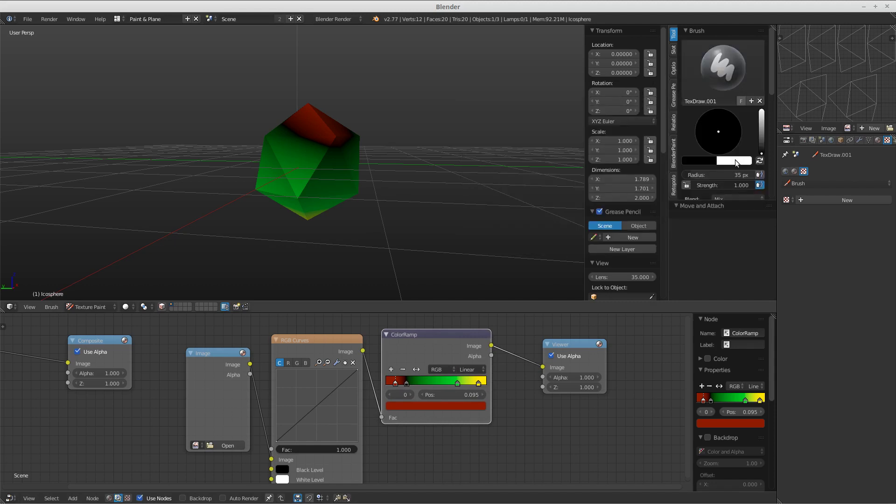
{"action": "left_click_drag", "start_coordinate": [712, 201], "coordinate": [720, 279]}
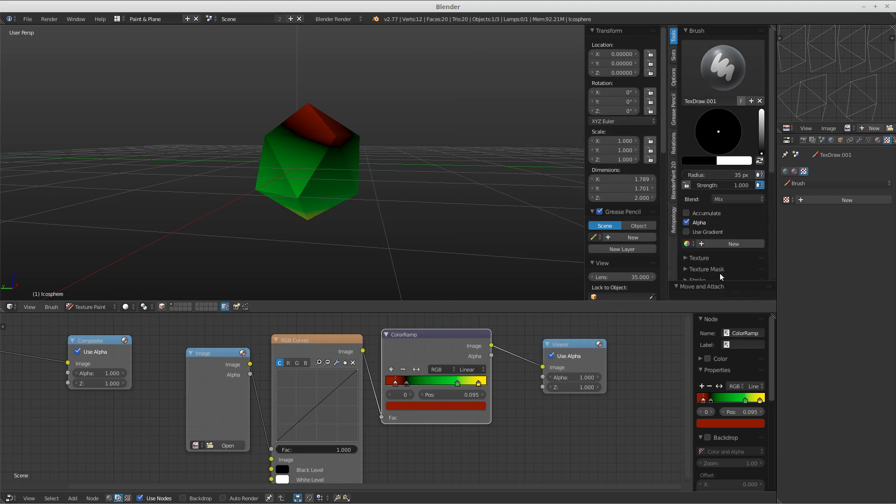
{"action": "scroll", "coordinate": [718, 251], "scroll_direction": "down", "scroll_amount": 8}
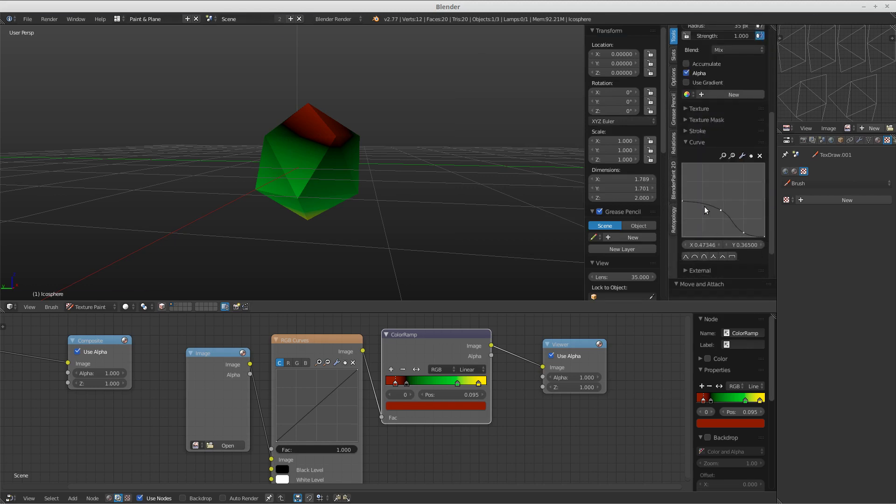
{"action": "left_click", "coordinate": [317, 348]}
{"action": "key", "text": "ctrl+v"}
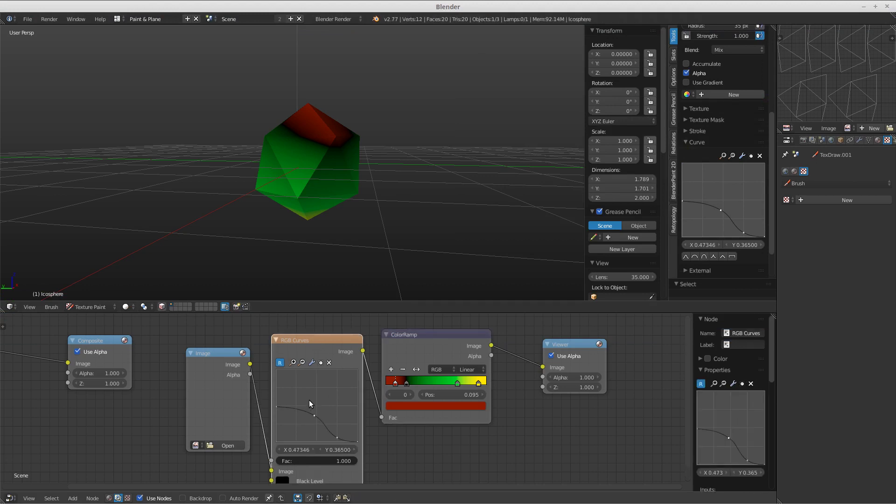
- Nudge the RGB Curves and ColorRamp nodes up and left, leaving ColorRamp selected
{"action": "left_click_drag", "start_coordinate": [331, 337], "coordinate": [328, 327]}
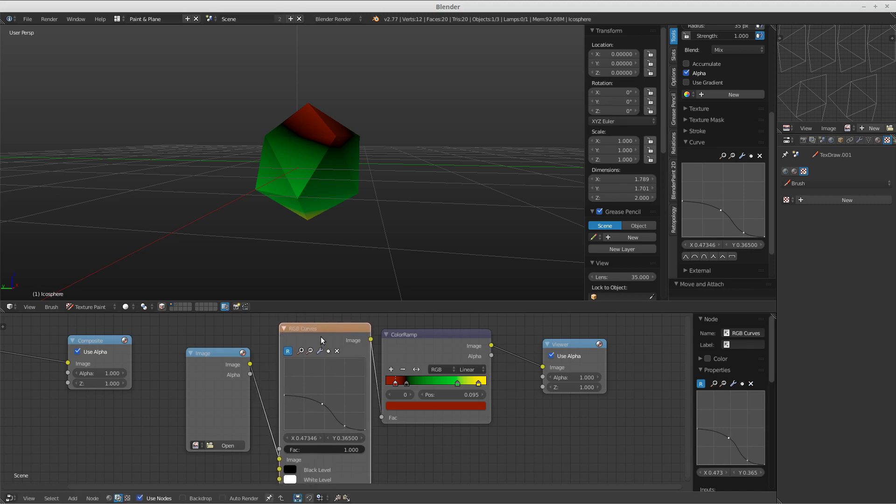
{"action": "left_click_drag", "start_coordinate": [312, 331], "coordinate": [306, 332]}
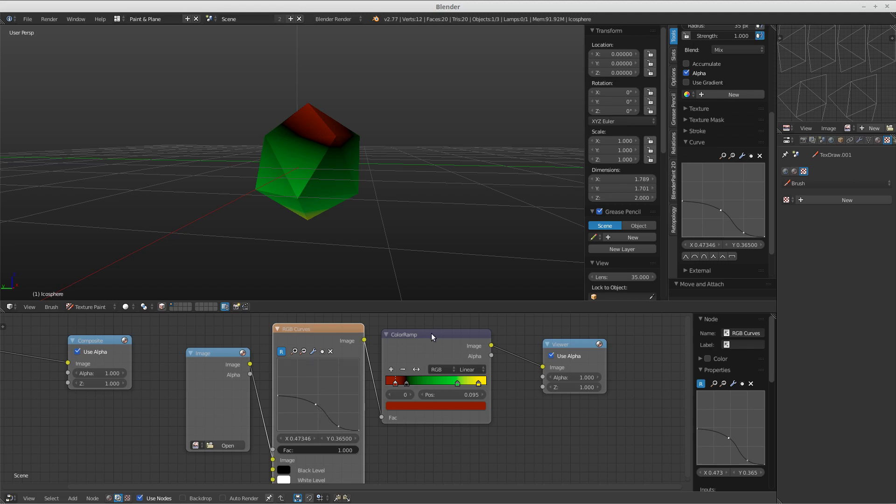
{"action": "mouse_move", "coordinate": [431, 333]}
{"action": "left_mouse_down"}
{"action": "mouse_move", "coordinate": [438, 326]}
{"action": "mouse_move", "coordinate": [424, 327]}
{"action": "left_mouse_up"}
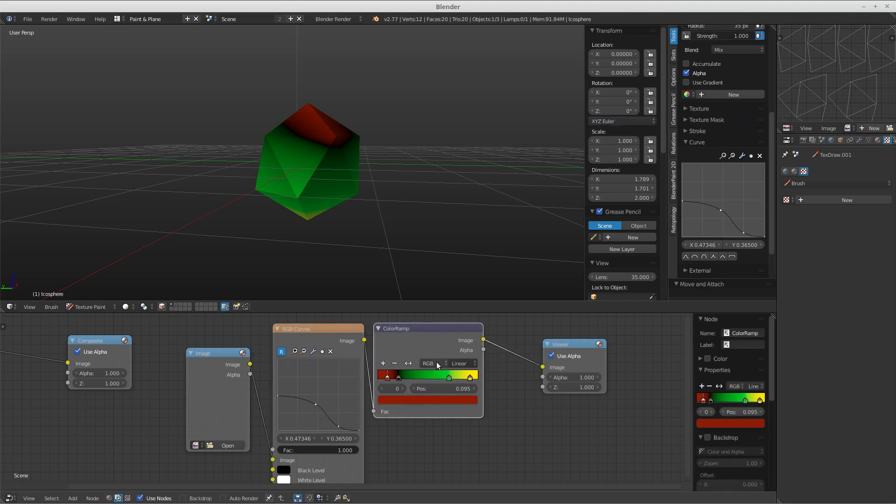
{"action": "left_click", "coordinate": [444, 329]}
- Enable the material's Specular Ramp and paste the red-green-yellow ColorRamp gradient into it
{"action": "left_click", "coordinate": [793, 171]}
{"action": "scroll", "coordinate": [829, 323], "scroll_direction": "down", "scroll_amount": 6}
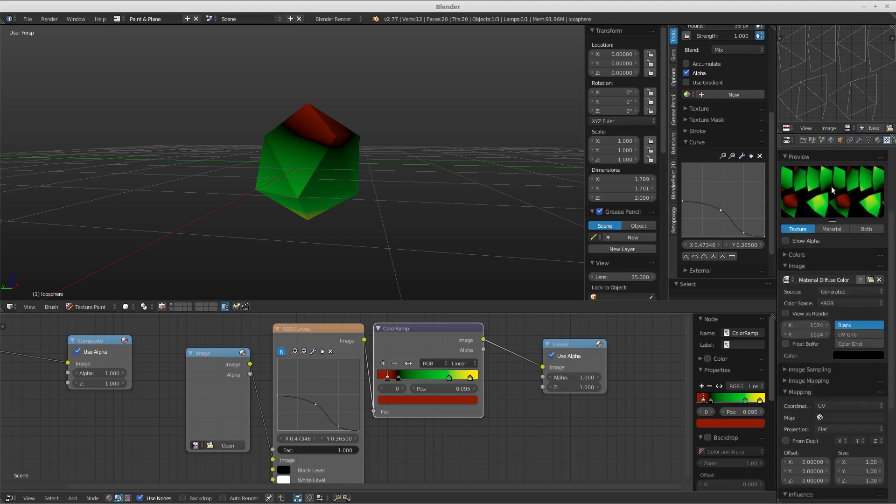
{"action": "scroll", "coordinate": [830, 250], "scroll_direction": "up", "scroll_amount": 6}
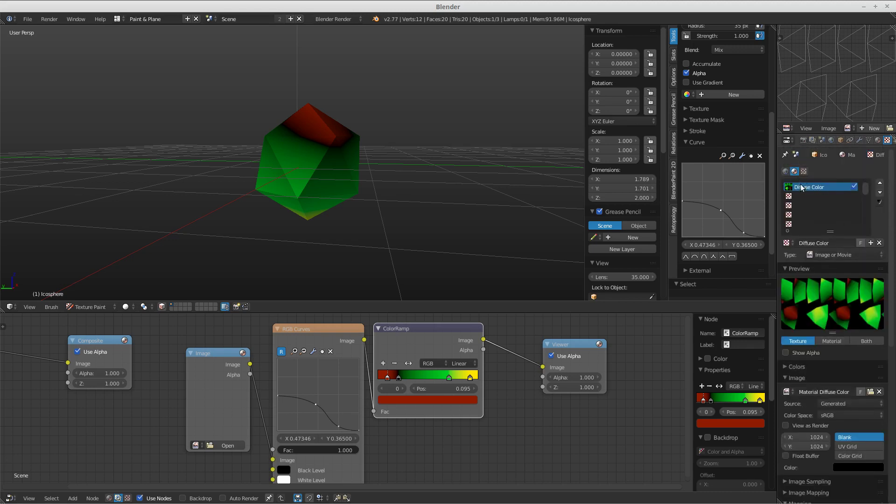
{"action": "left_click", "coordinate": [877, 140]}
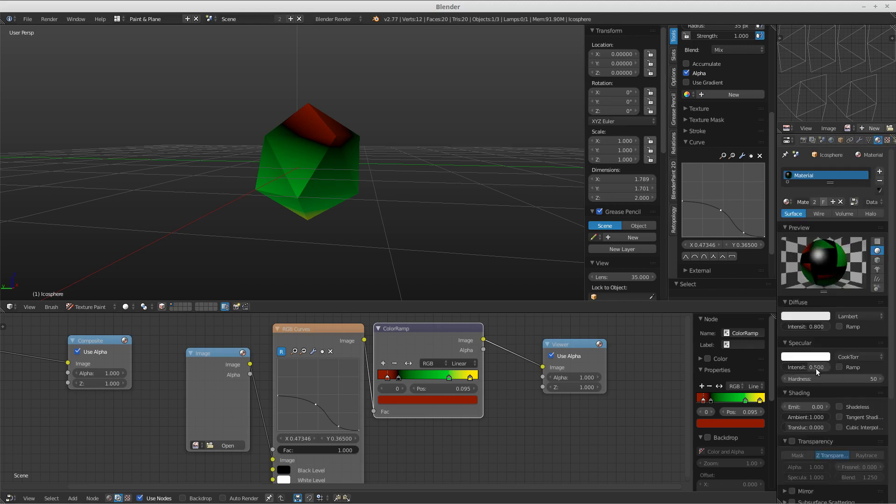
{"action": "left_click", "coordinate": [847, 366]}
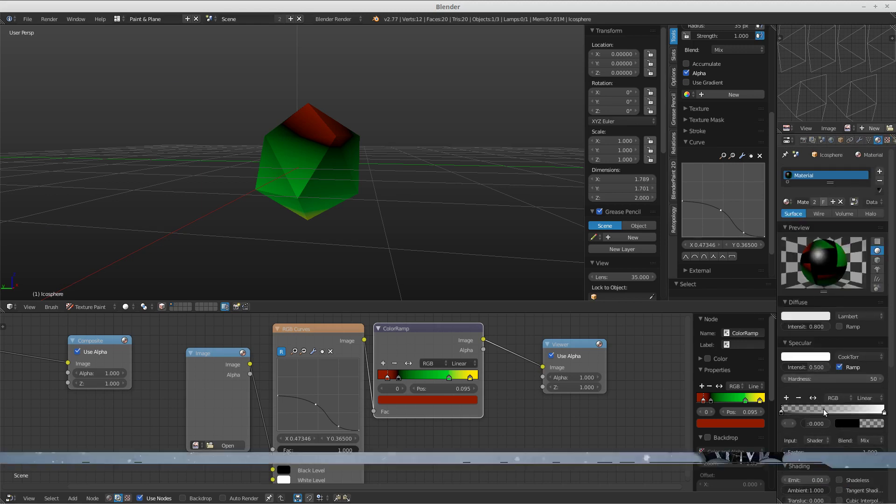
{"action": "key", "text": "ctrl+v"}
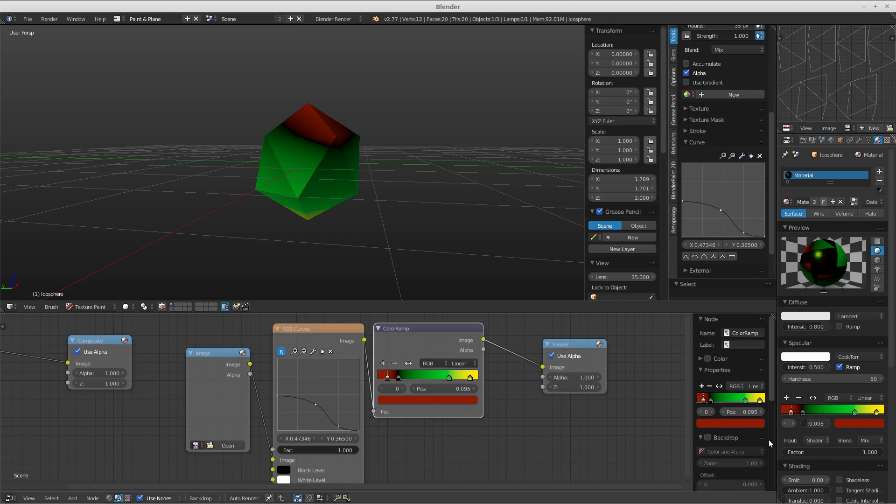
- Pan the node editor, shift ColorRamp slightly left, and pull the Viewer node up beside it
{"action": "middle_click_drag", "start_coordinate": [465, 440], "coordinate": [474, 444]}
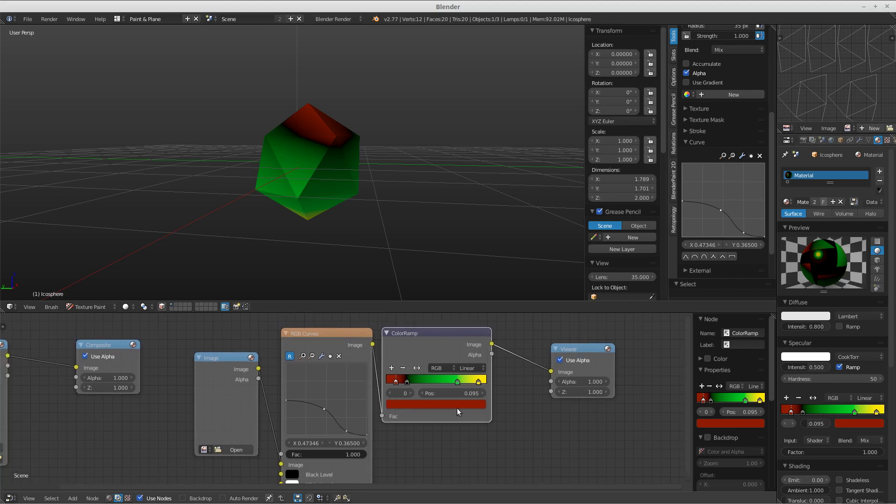
{"action": "left_click_drag", "start_coordinate": [417, 331], "coordinate": [412, 331]}
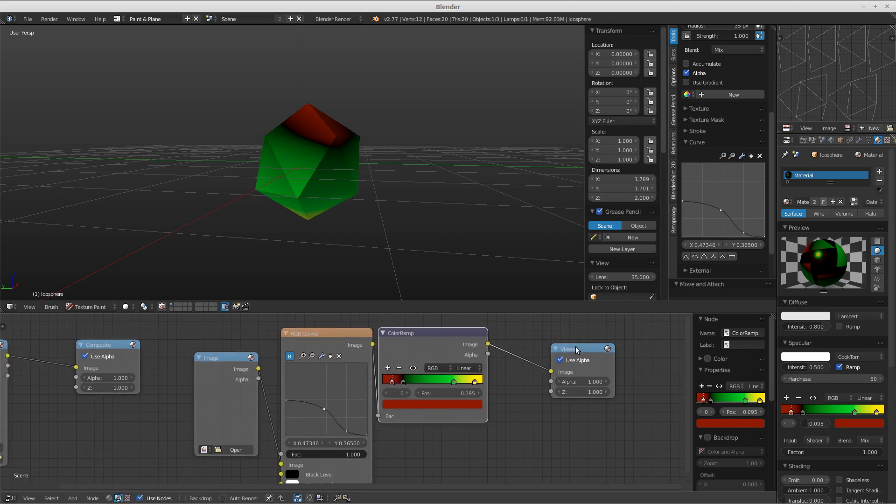
{"action": "left_click_drag", "start_coordinate": [575, 346], "coordinate": [521, 332]}
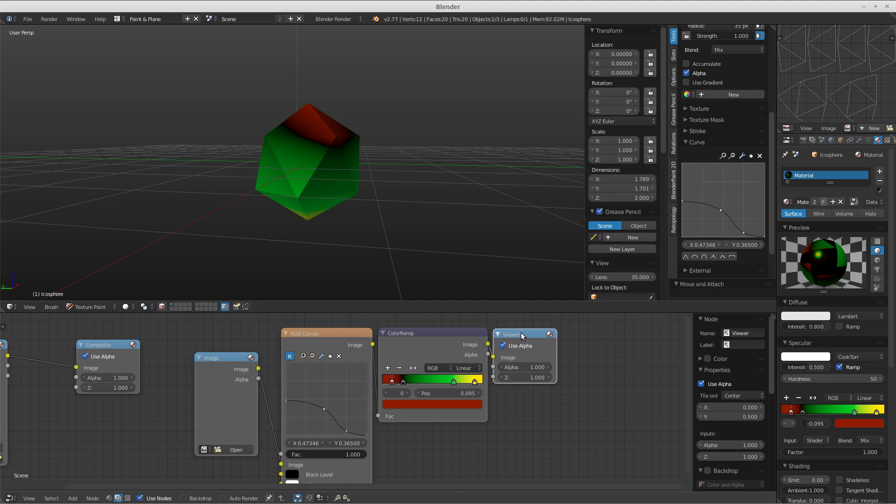